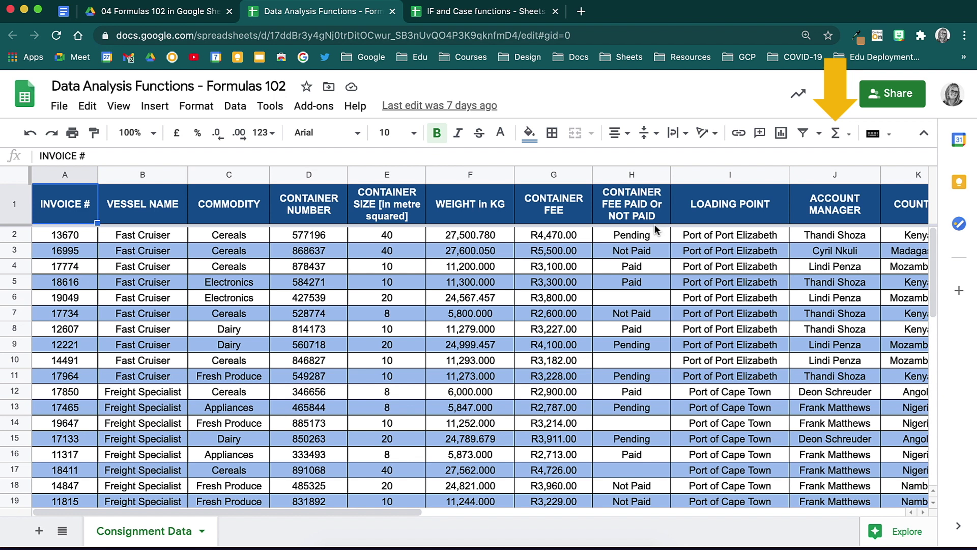
# - Open the built-in functions list and browse the All, Database and Date categories
pyautogui.click(850, 136)
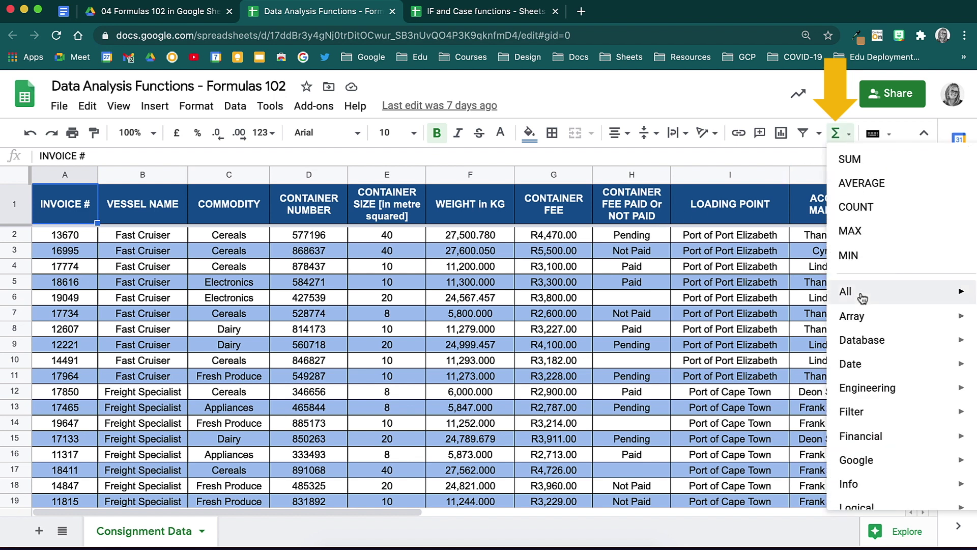
pyautogui.moveTo(862, 297)
pyautogui.press('Down')
pyautogui.press('Down')
pyautogui.press('Down')
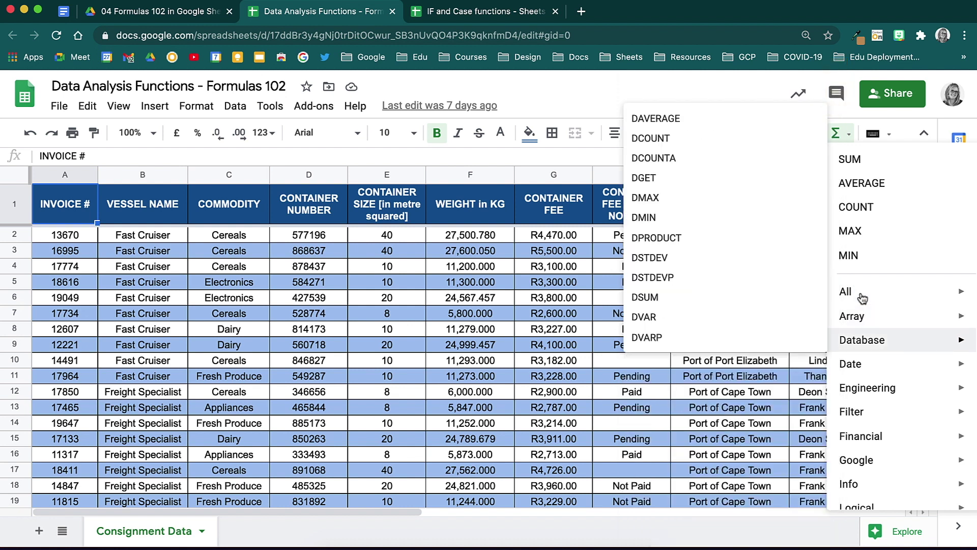
pyautogui.scroll(-4, 861, 297)
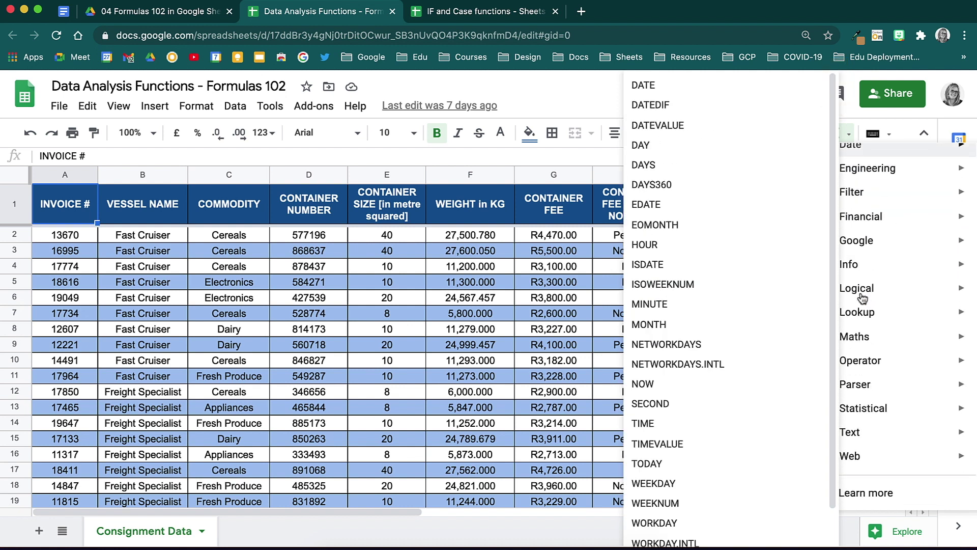
pyautogui.scroll(5, 862, 297)
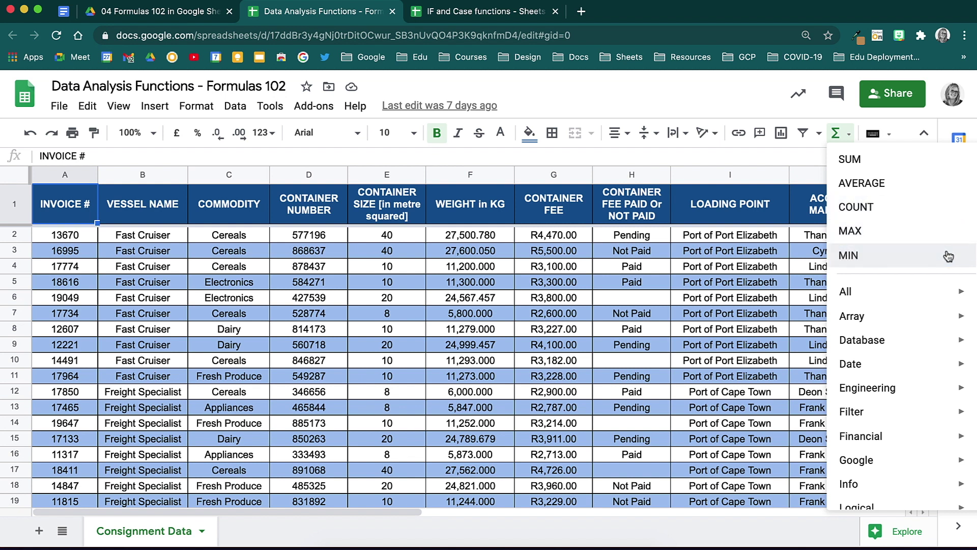
# - Close the function list, hide the columns not needed for calculations, and scroll to row 49
pyautogui.click(754, 159)
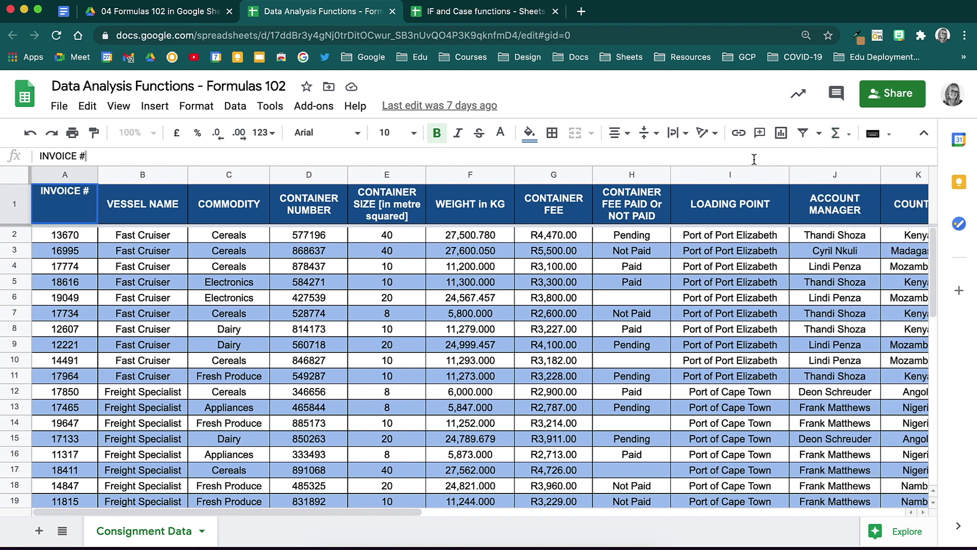
pyautogui.press('Tab')
pyautogui.press('Tab')
pyautogui.press('Tab')
pyautogui.press('Tab')
pyautogui.press('Tab')
pyautogui.press('Tab')
pyautogui.press('Tab')
pyautogui.press('Tab')
pyautogui.press('Tab')
pyautogui.press('Tab')
pyautogui.press('Tab')
pyautogui.press('Tab')
pyautogui.press('Tab')
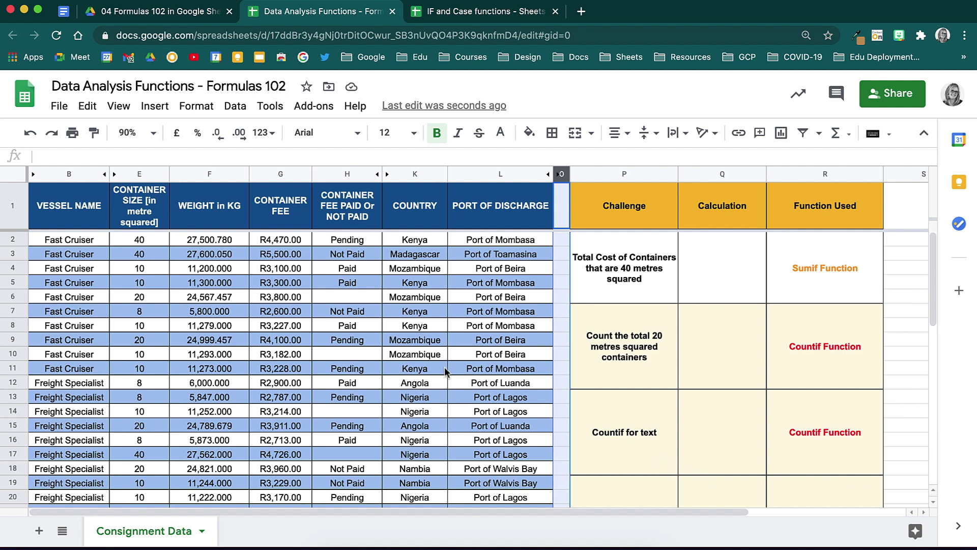
pyautogui.scroll(-3, 445, 372)
pyautogui.scroll(-9, 444, 372)
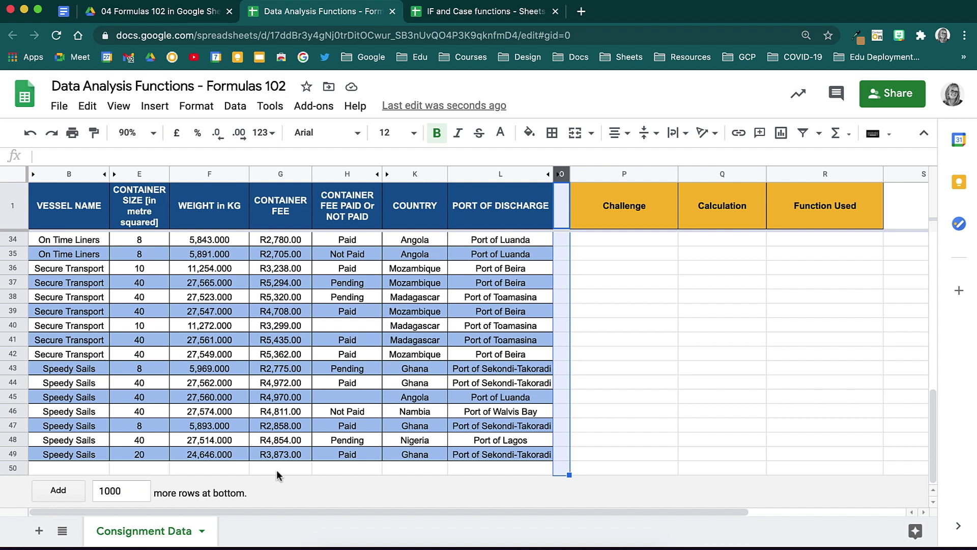
# - Enter =sum(G2:G49) in G50 to total the container fees as R179,182.00
pyautogui.click(277, 469)
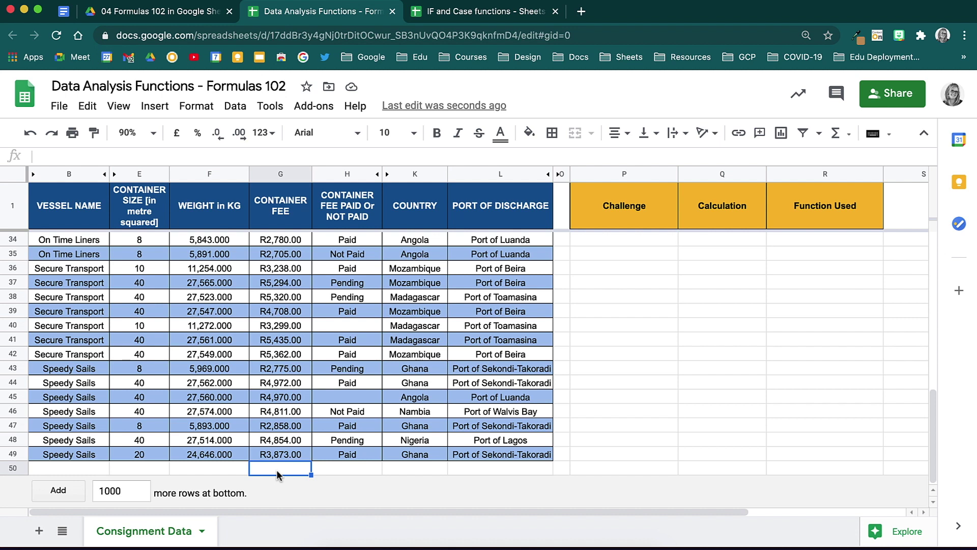
pyautogui.write('=')
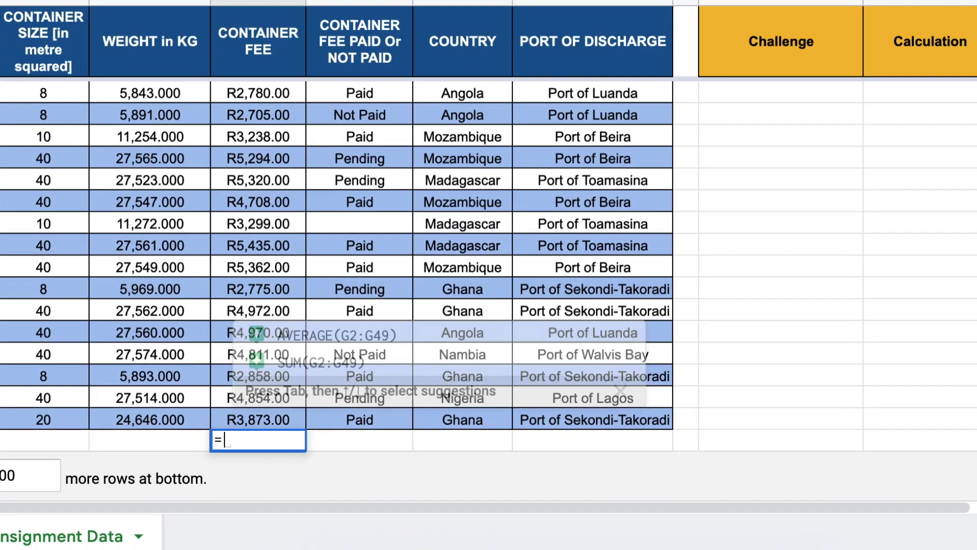
pyautogui.write('sum')
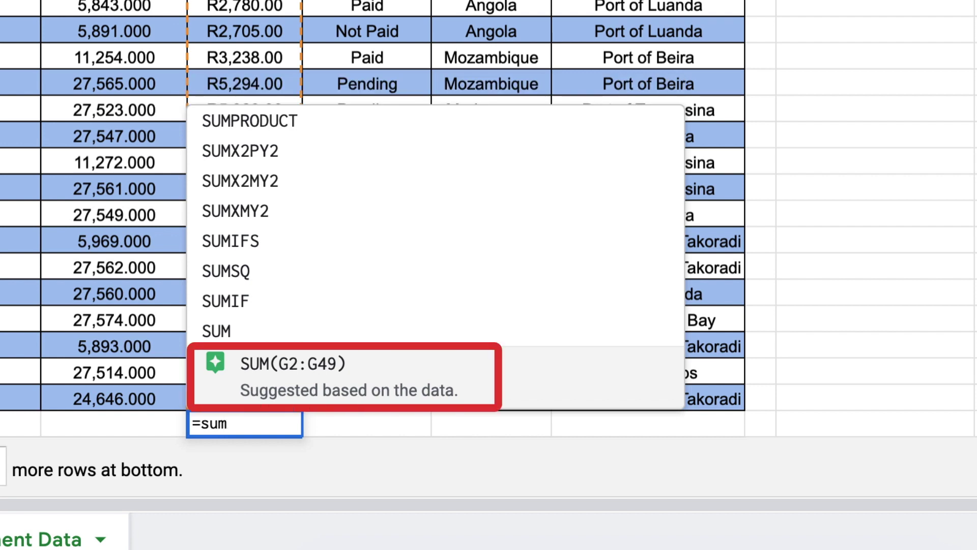
pyautogui.write('(')
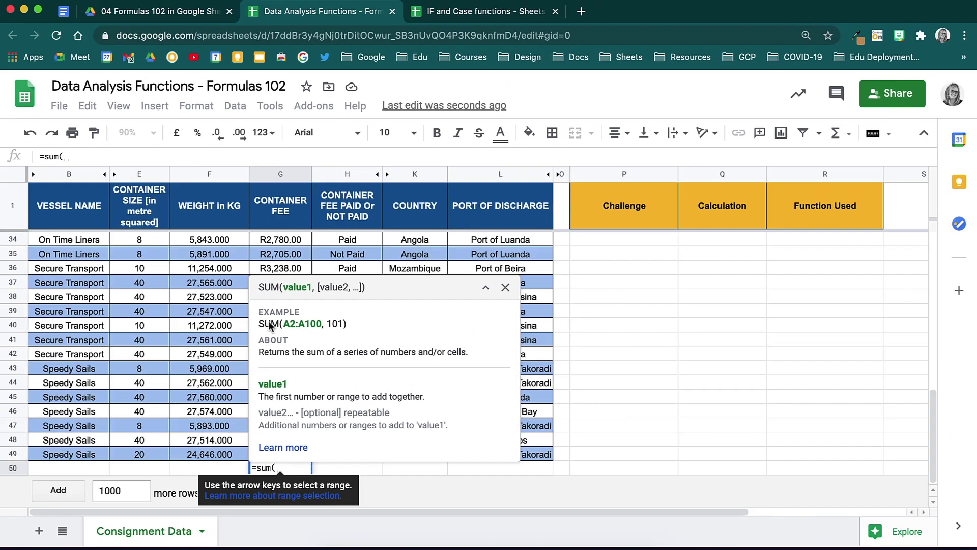
pyautogui.scroll(10, 250, 203)
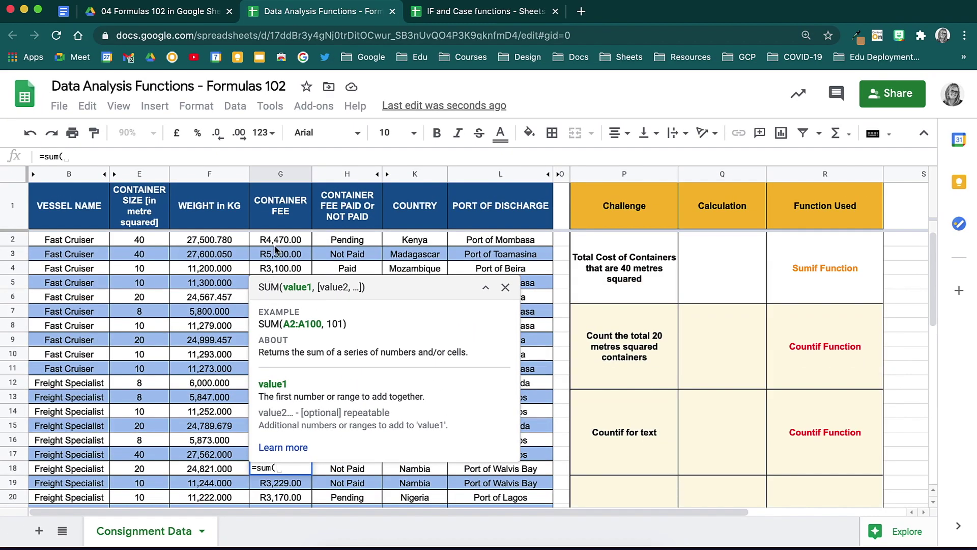
pyautogui.moveTo(279, 240); pyautogui.dragTo(287, 455)
pyautogui.scroll(-5, 282, 388)
pyautogui.scroll(-6, 284, 376)
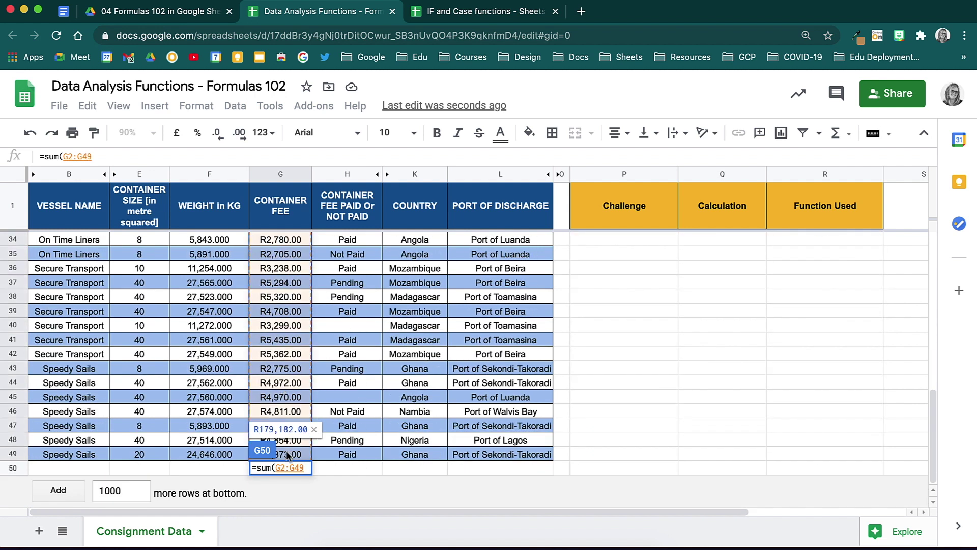
pyautogui.write(')')
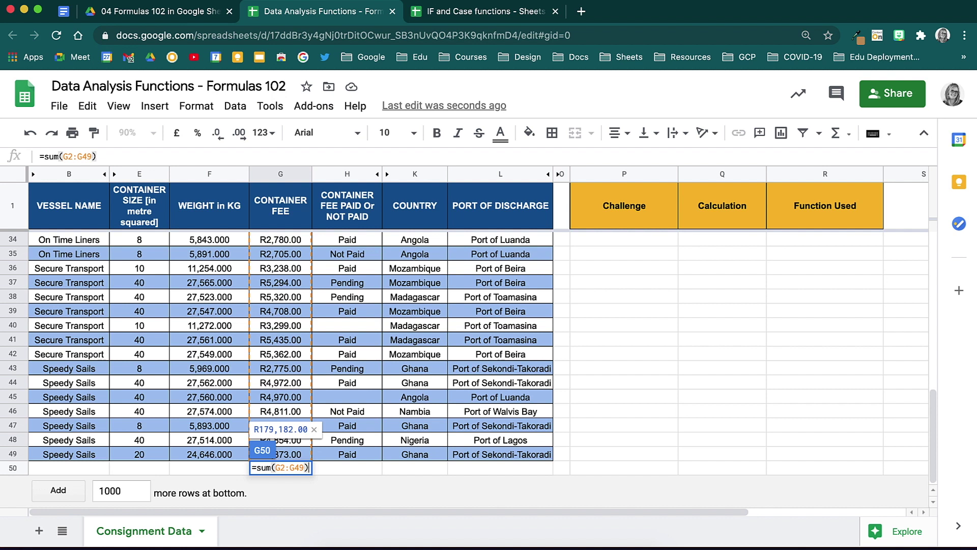
pyautogui.press('Return')
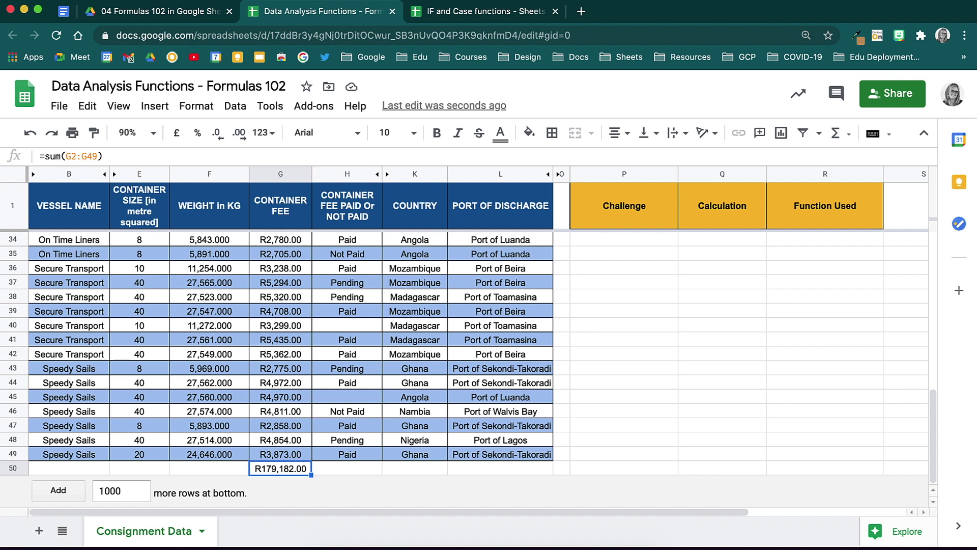
pyautogui.scroll(10, 338, 412)
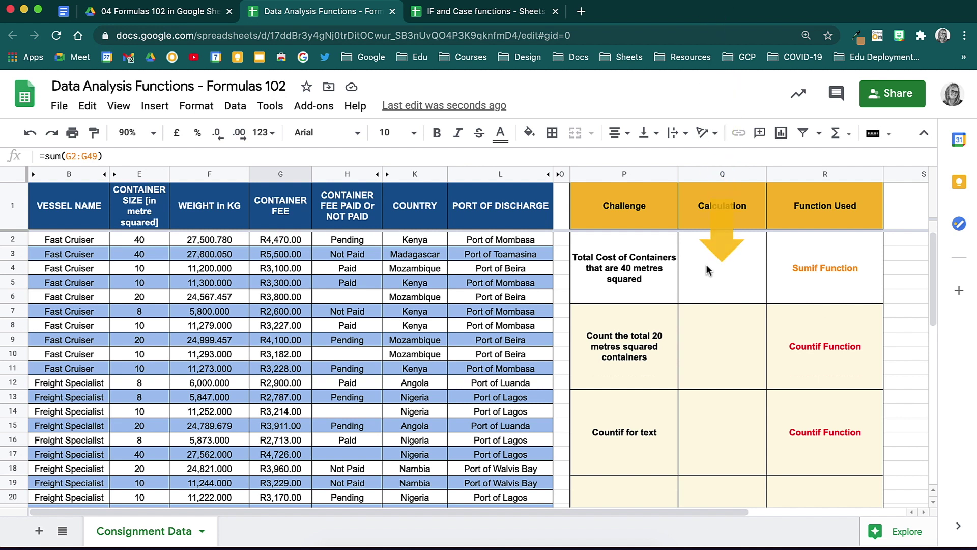
# - Enter =sumif(E2:E49,"=40",G2:G49) in Q2 to total 40-metre container fees (60422)
pyautogui.click(707, 269)
pyautogui.write('=sumif')
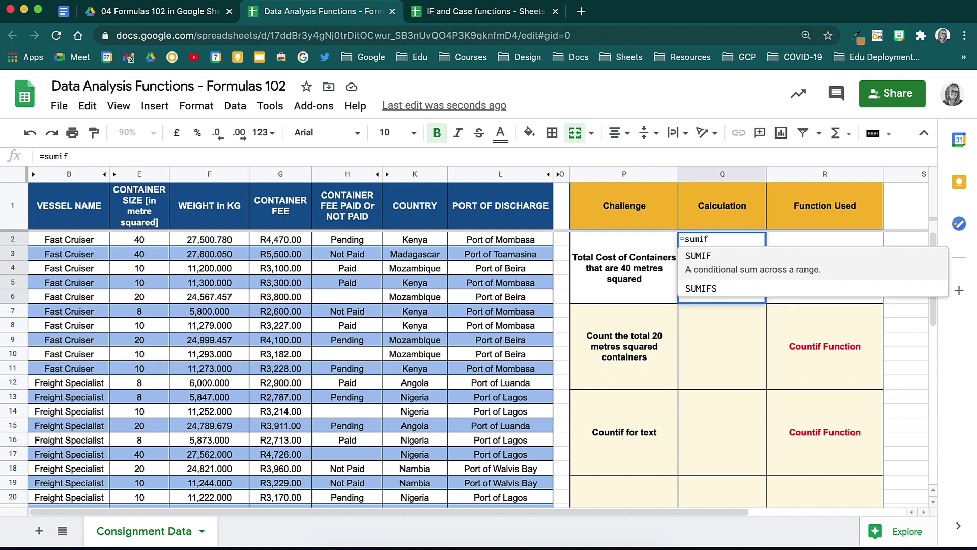
pyautogui.write('(')
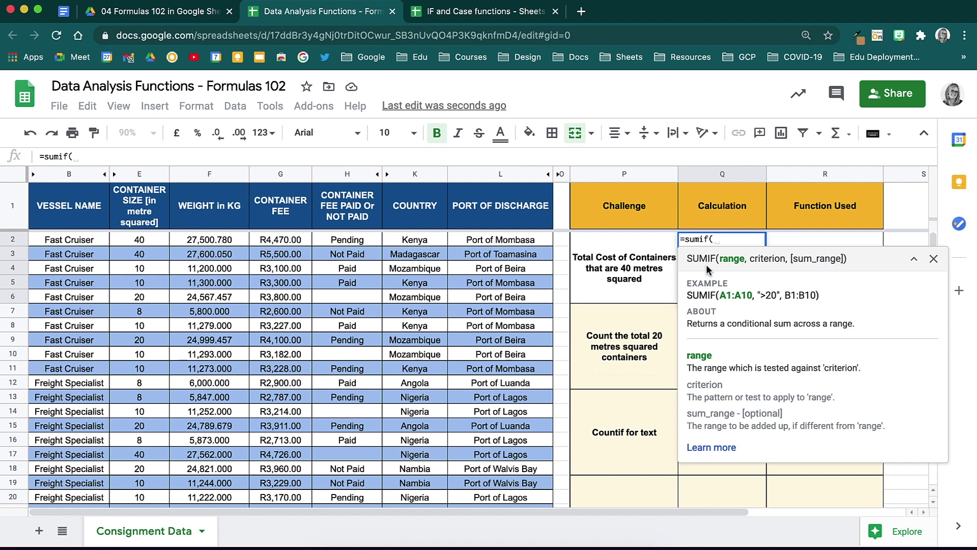
pyautogui.moveTo(157, 243); pyautogui.dragTo(142, 515)
pyautogui.scroll(10, 300, 317)
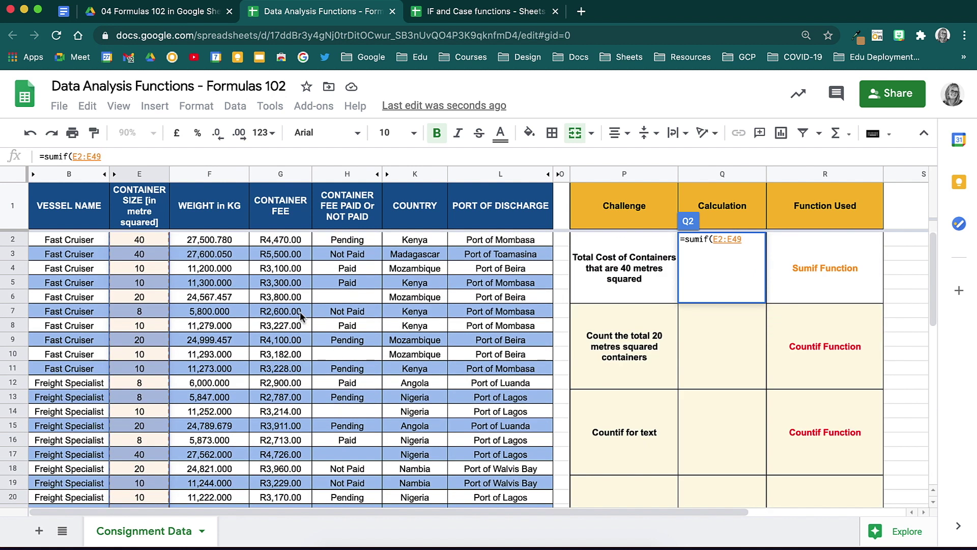
pyautogui.write(',')
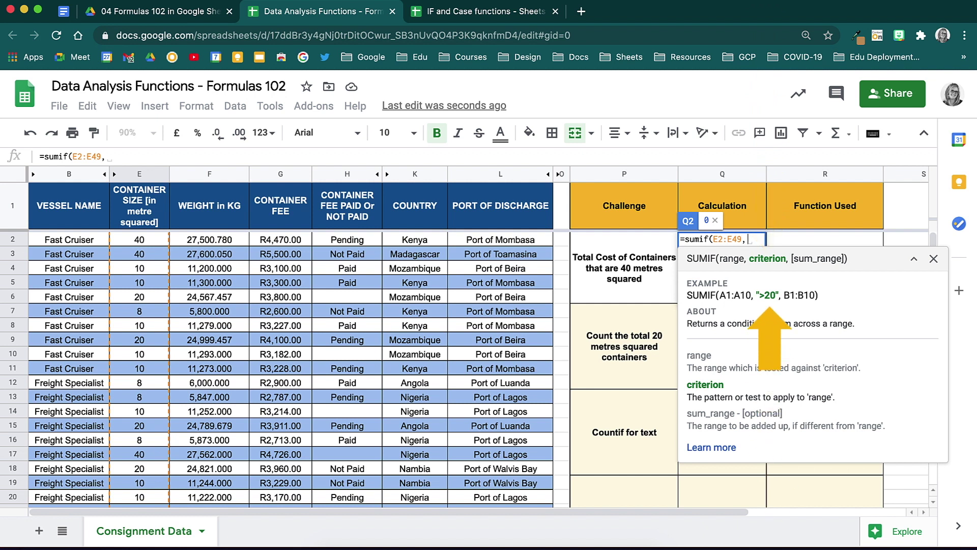
pyautogui.write('"')
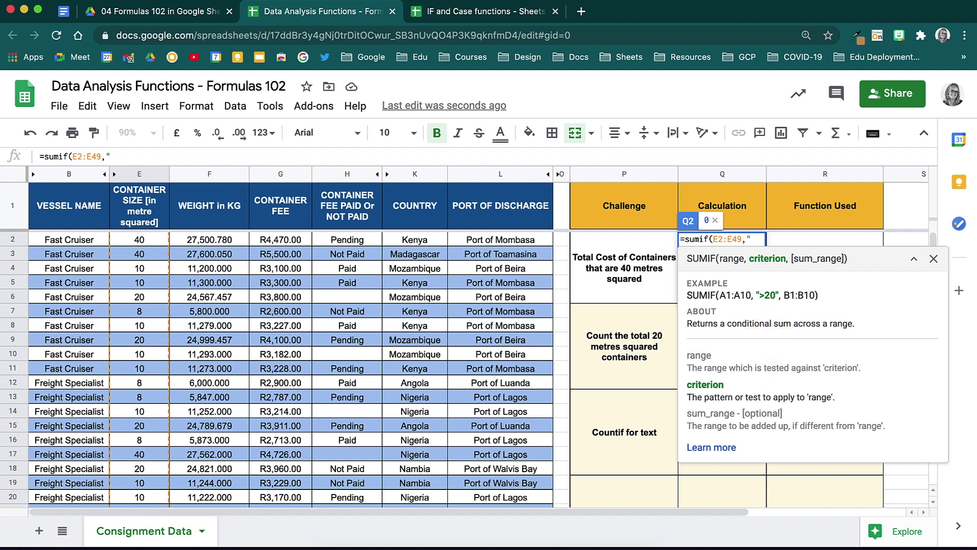
pyautogui.write('=40"')
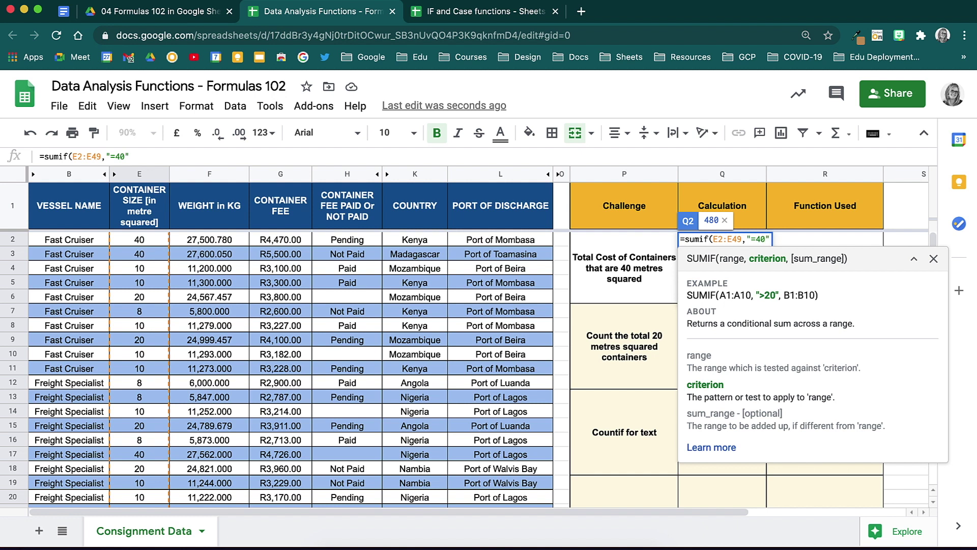
pyautogui.write(',')
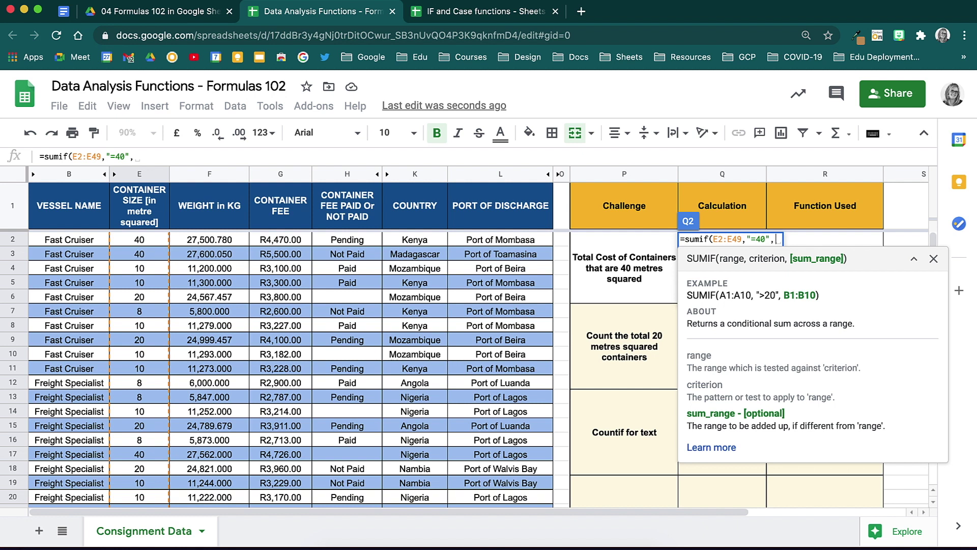
pyautogui.click(296, 242)
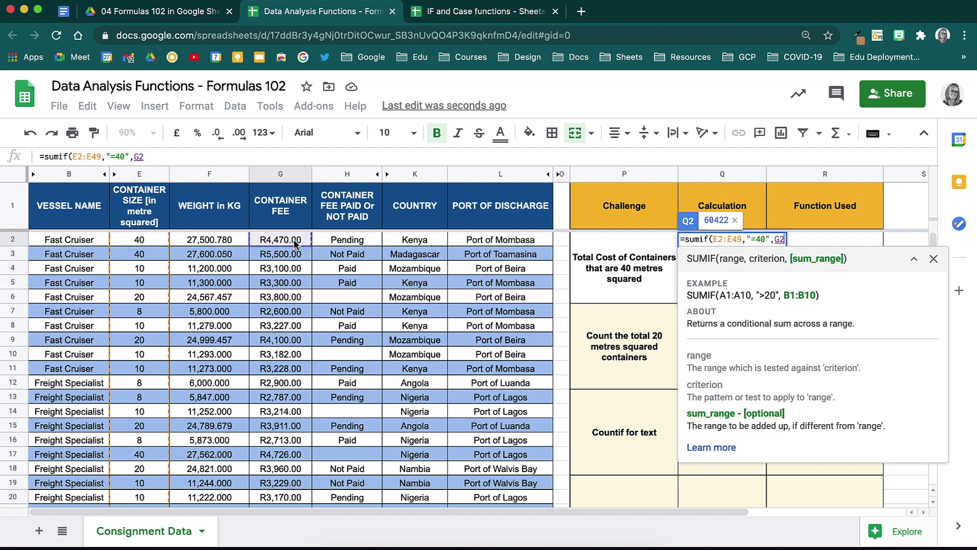
pyautogui.moveTo(296, 242); pyautogui.dragTo(289, 461)
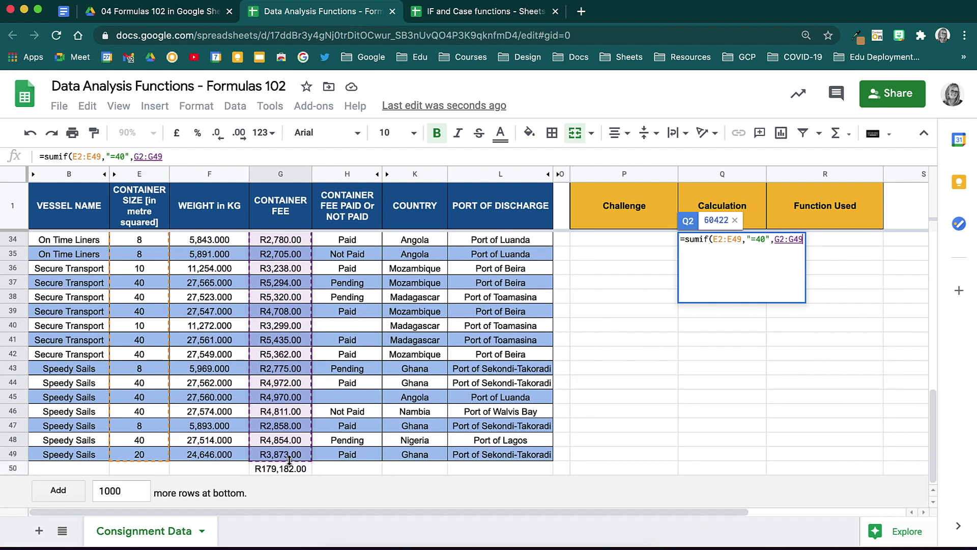
pyautogui.scroll(10, 292, 412)
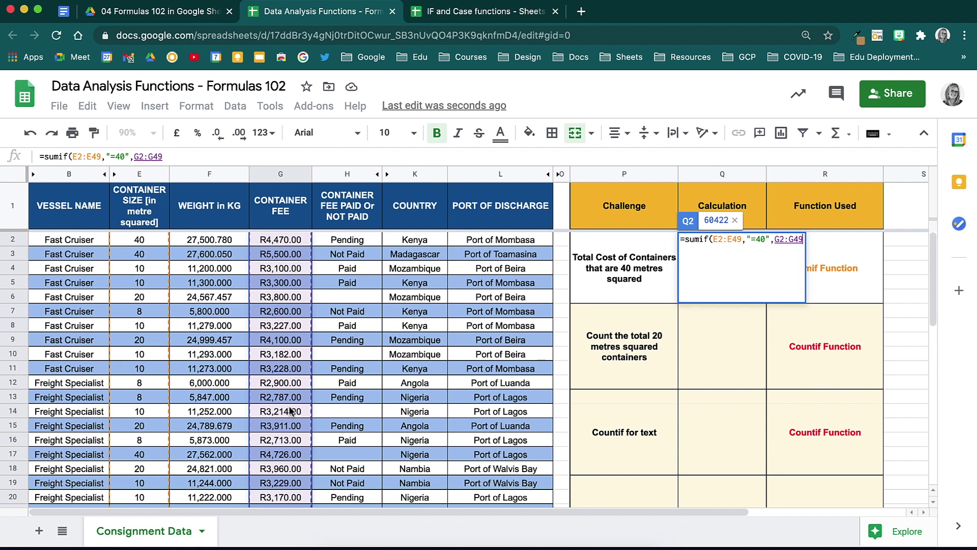
pyautogui.write(')')
pyautogui.press('Return')
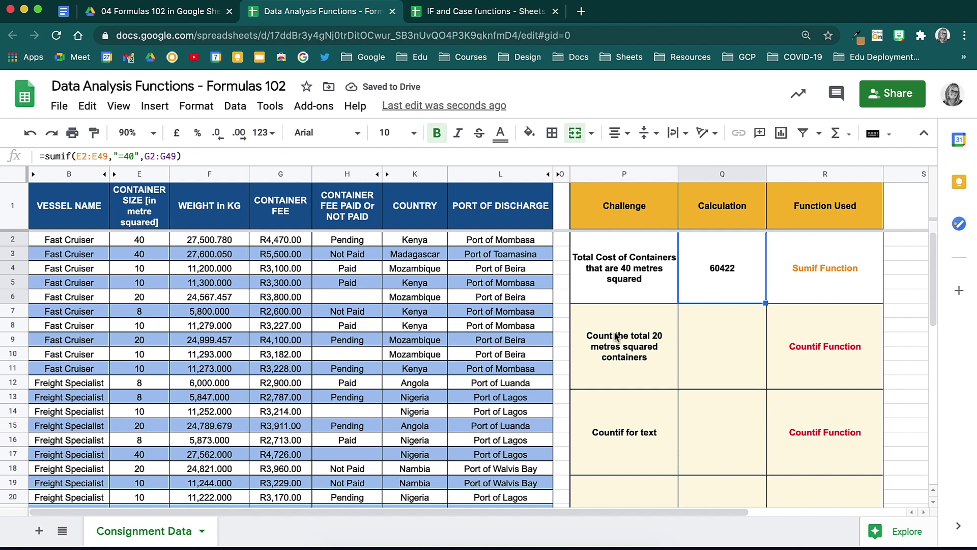
pyautogui.click(190, 109)
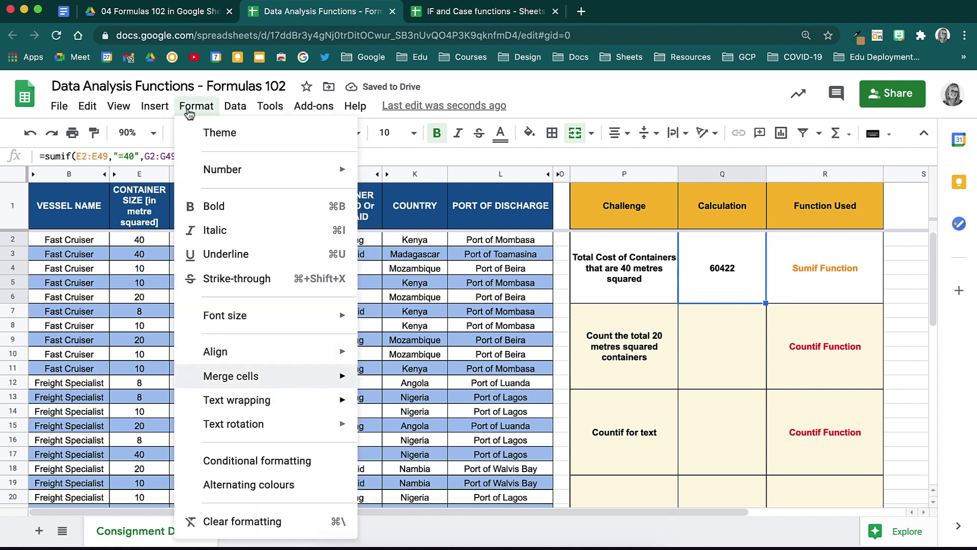
pyautogui.moveTo(224, 170)
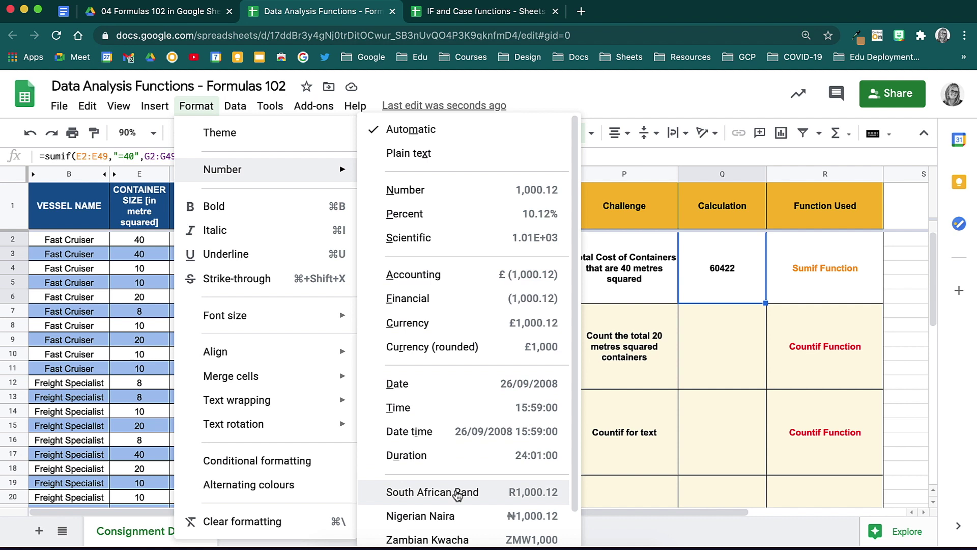
pyautogui.click(417, 491)
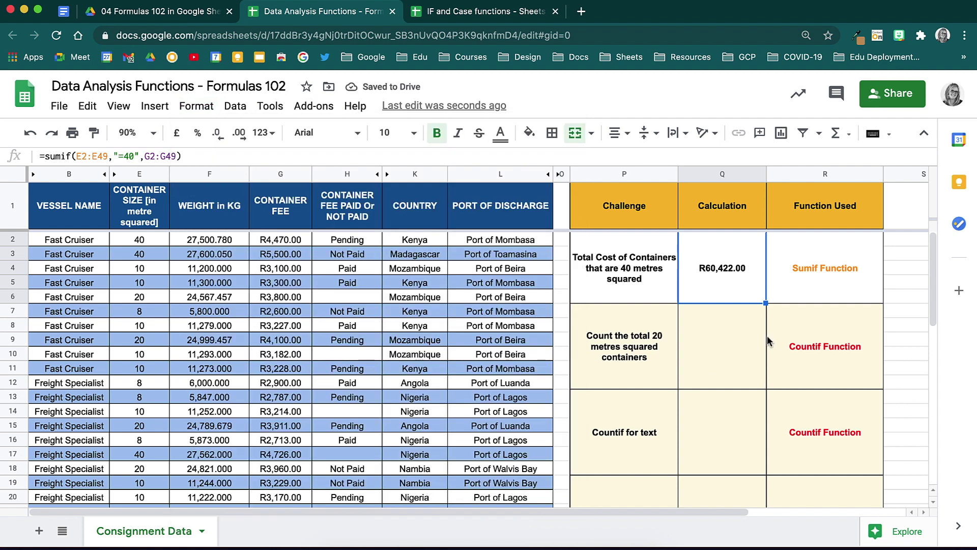
pyautogui.click(736, 348)
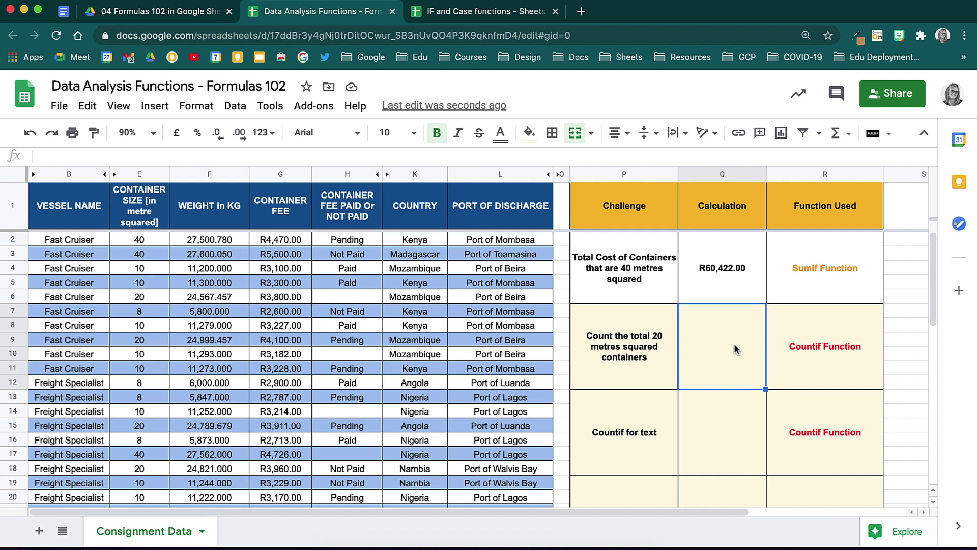
# - Count the 20-metre containers in Q7 with =countif(E2:E49,"=20"), returning 12
pyautogui.write('=co')
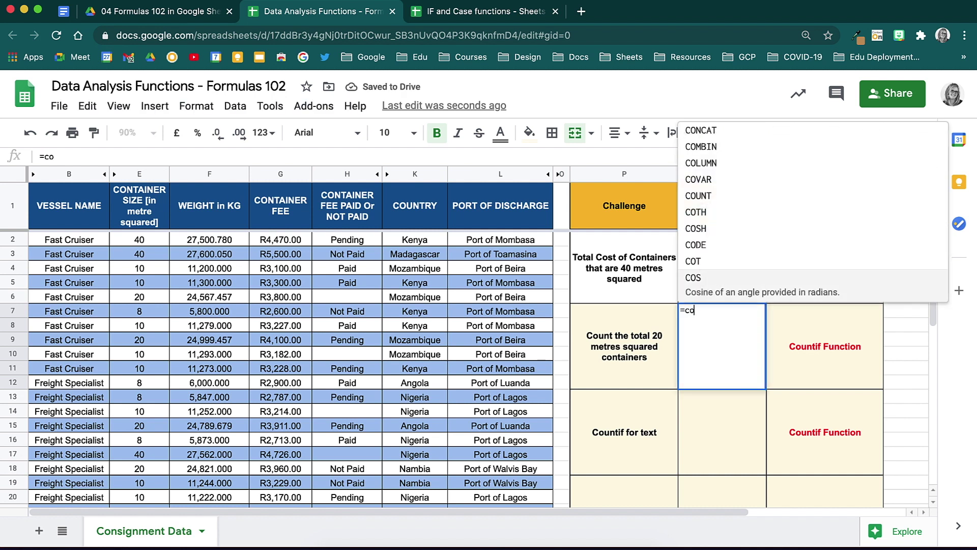
pyautogui.write('untif')
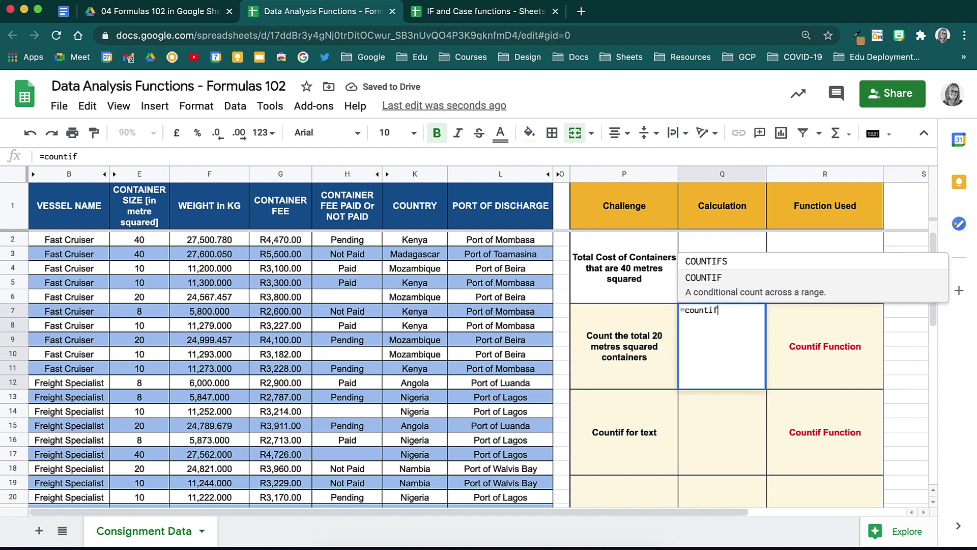
pyautogui.write('(')
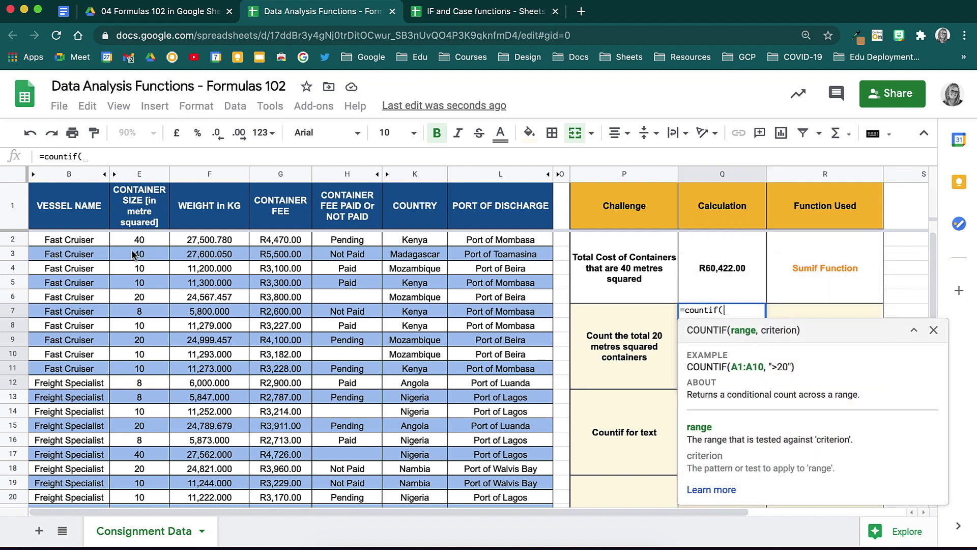
pyautogui.moveTo(131, 243); pyautogui.dragTo(147, 456)
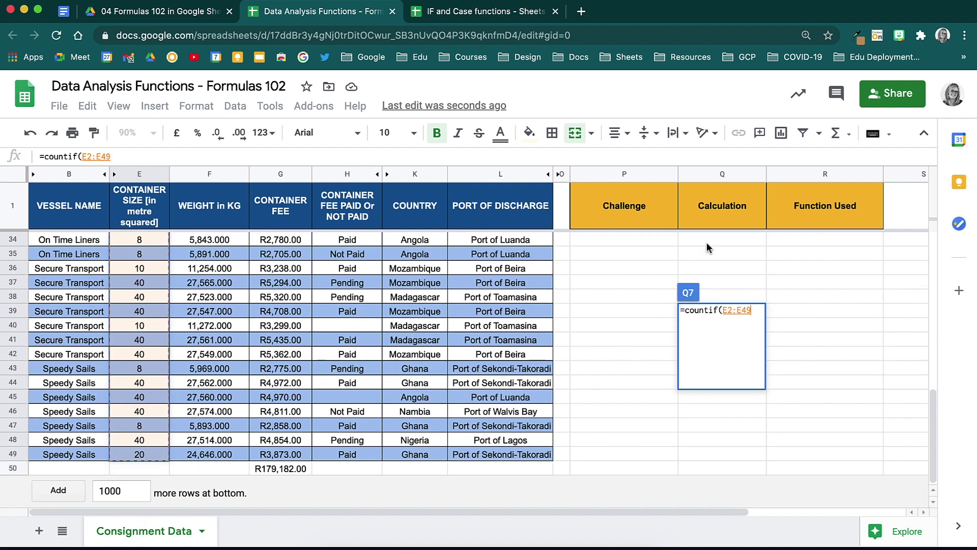
pyautogui.scroll(10, 724, 326)
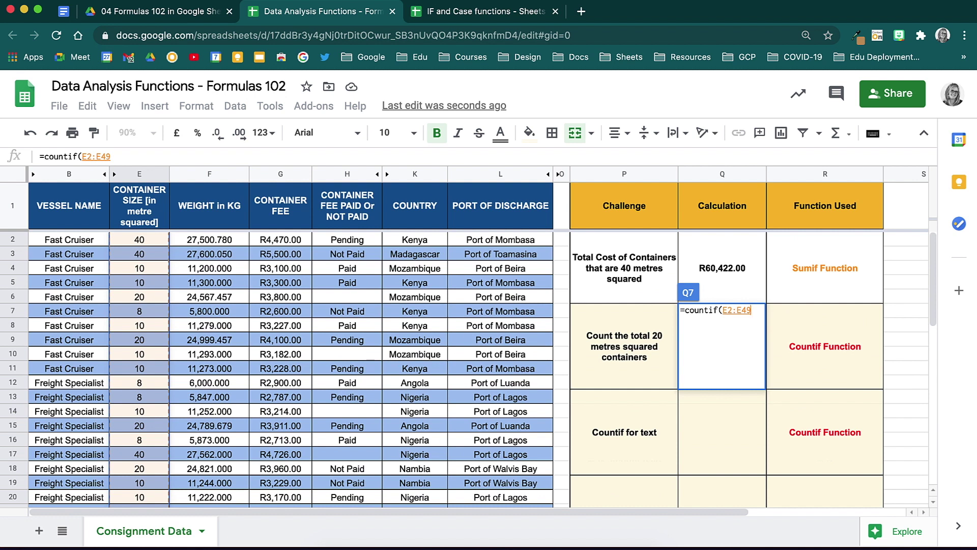
pyautogui.write(', "=')
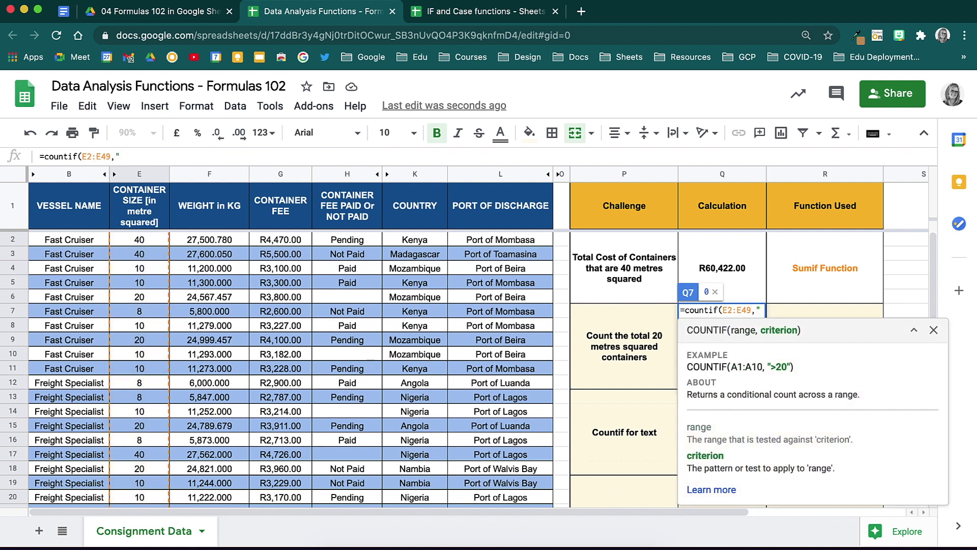
pyautogui.write('20')
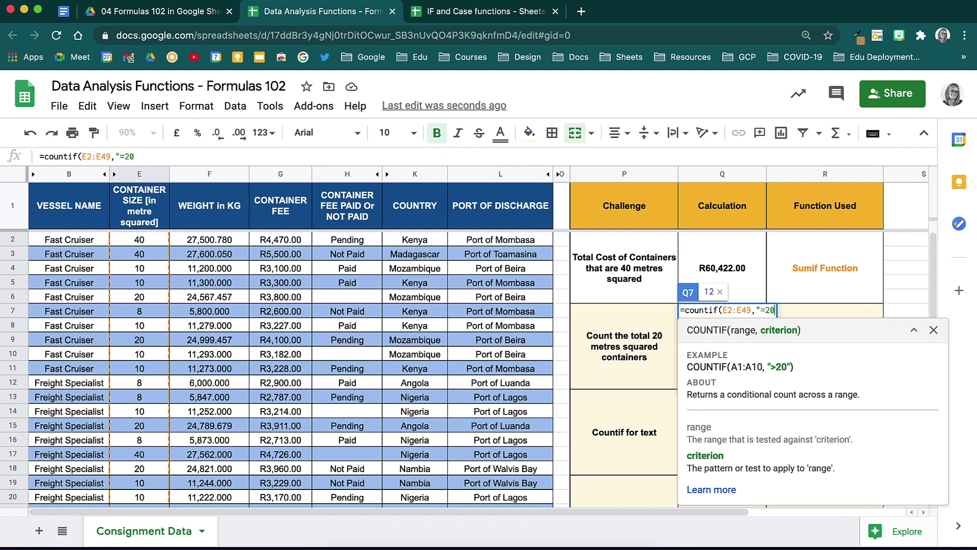
pyautogui.write('")')
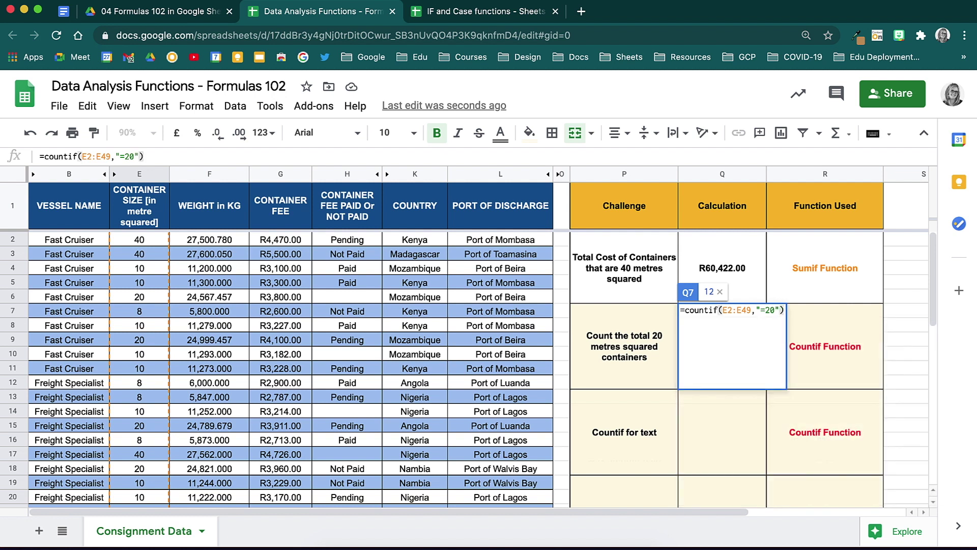
pyautogui.press('Return')
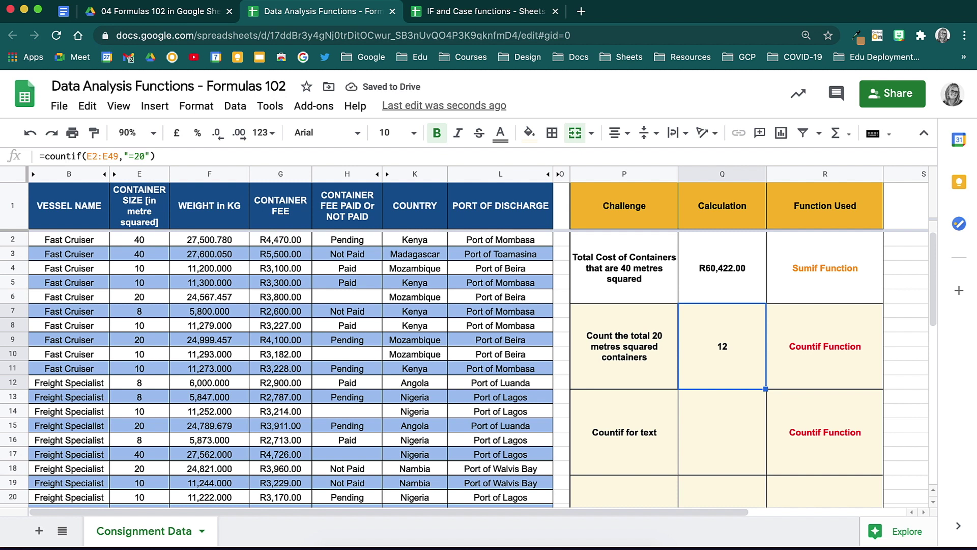
pyautogui.click(710, 415)
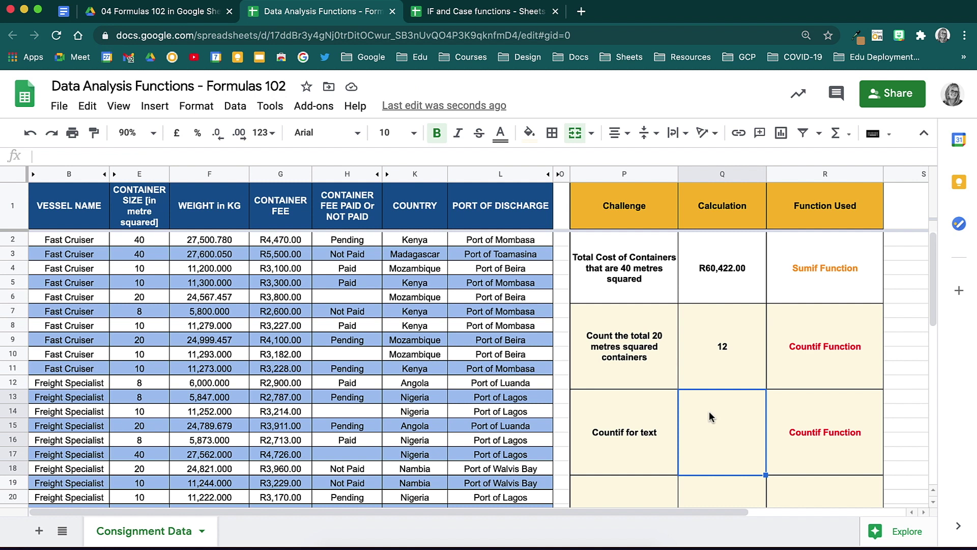
# - Enter =COUNTIF(H2:H49,"paid") in Q13 to count the 18 paid containers
pyautogui.doubleClick(710, 416)
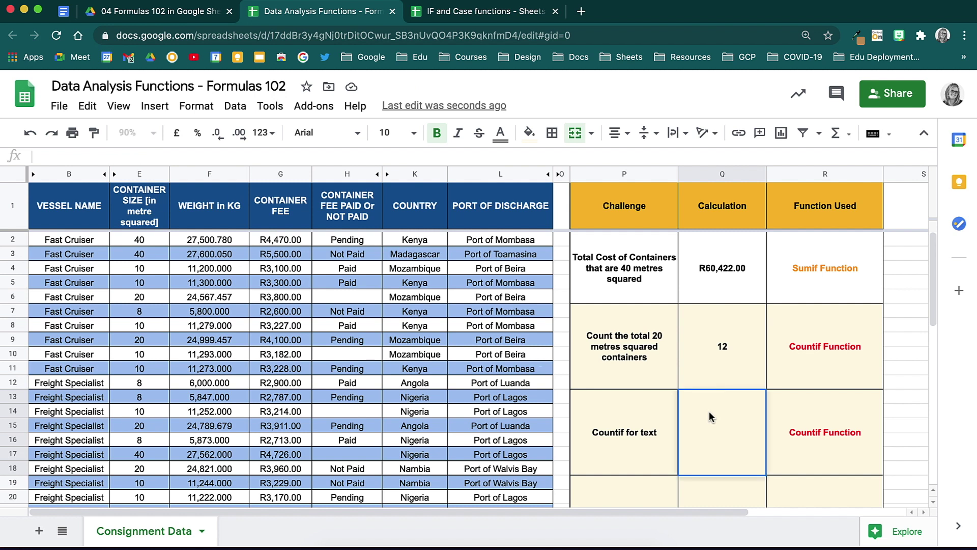
pyautogui.write('=')
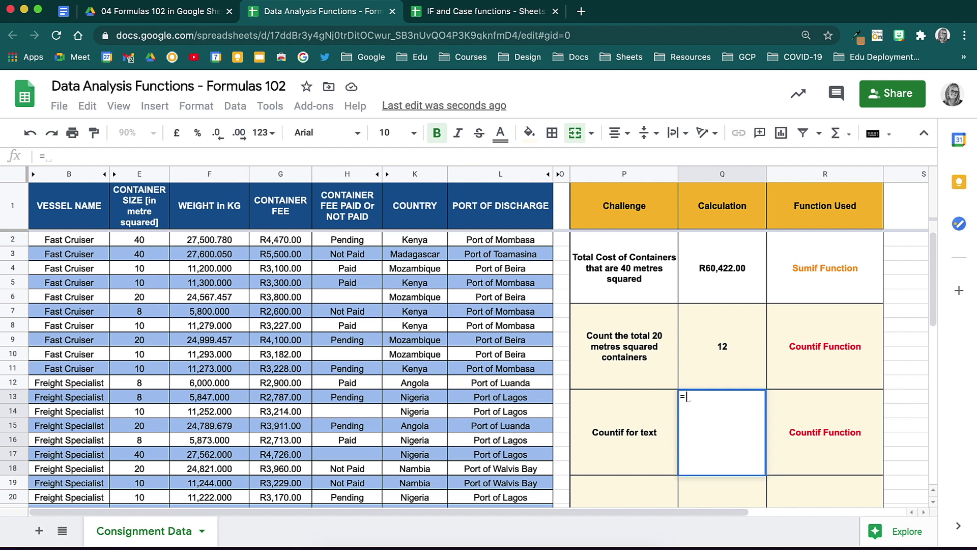
pyautogui.write('countif')
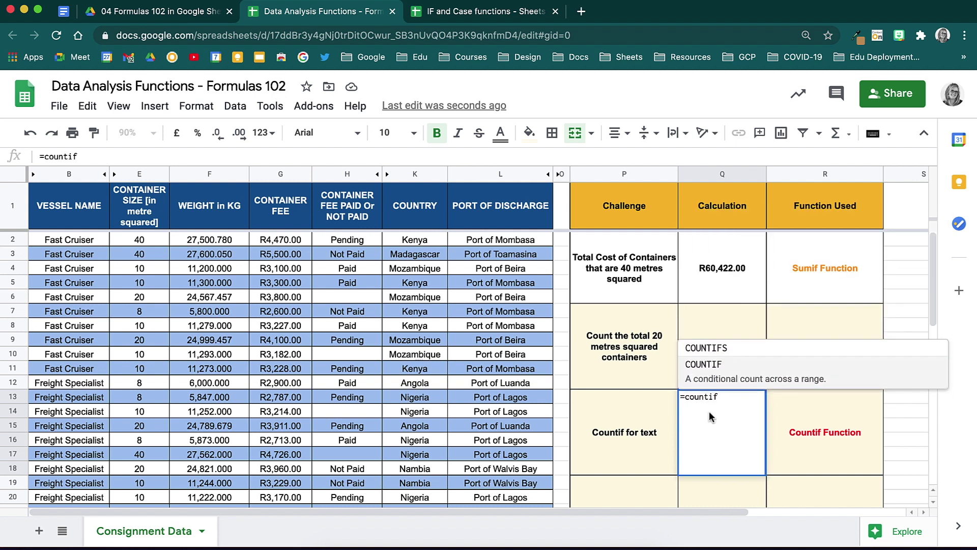
pyautogui.write('(')
pyautogui.click(365, 241)
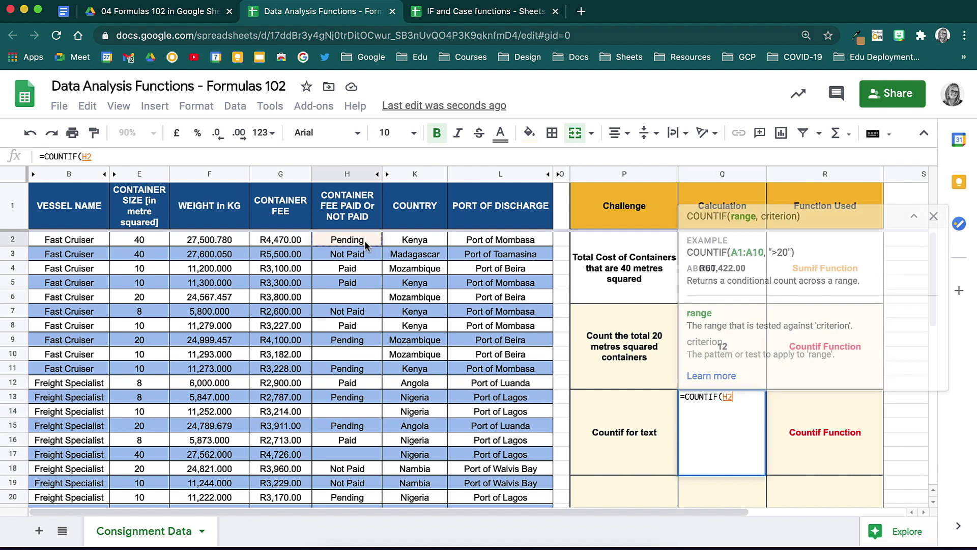
pyautogui.hotkey('ctrl', 'shift', 'Down')
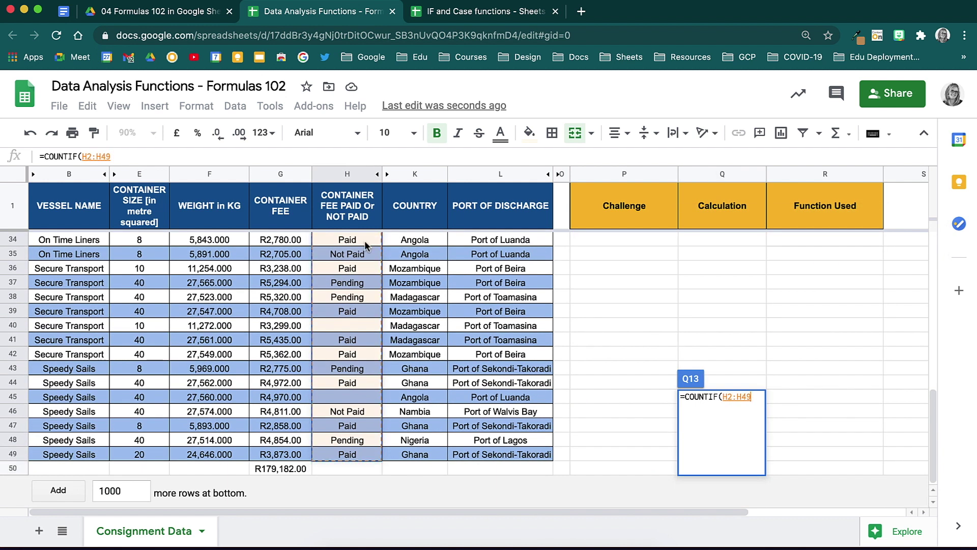
pyautogui.write(',"')
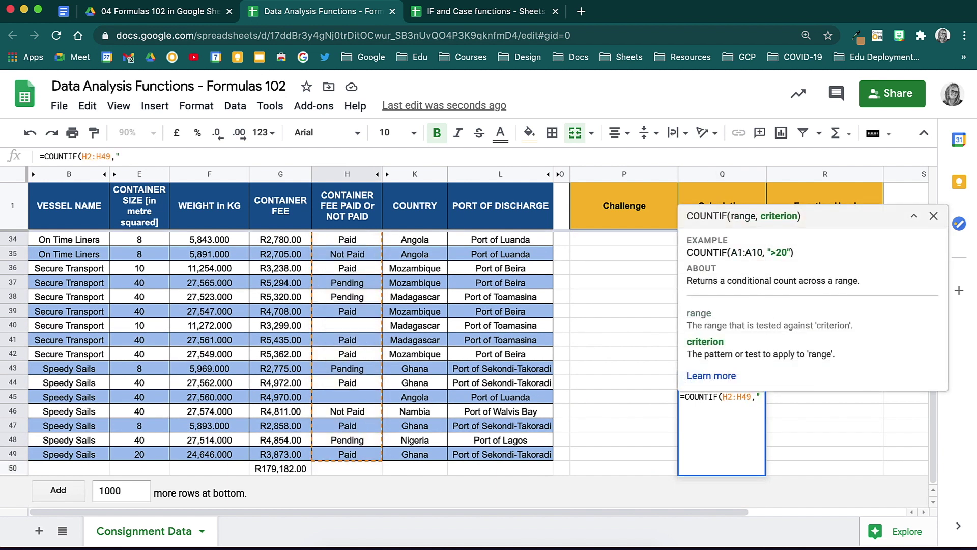
pyautogui.write('pa')
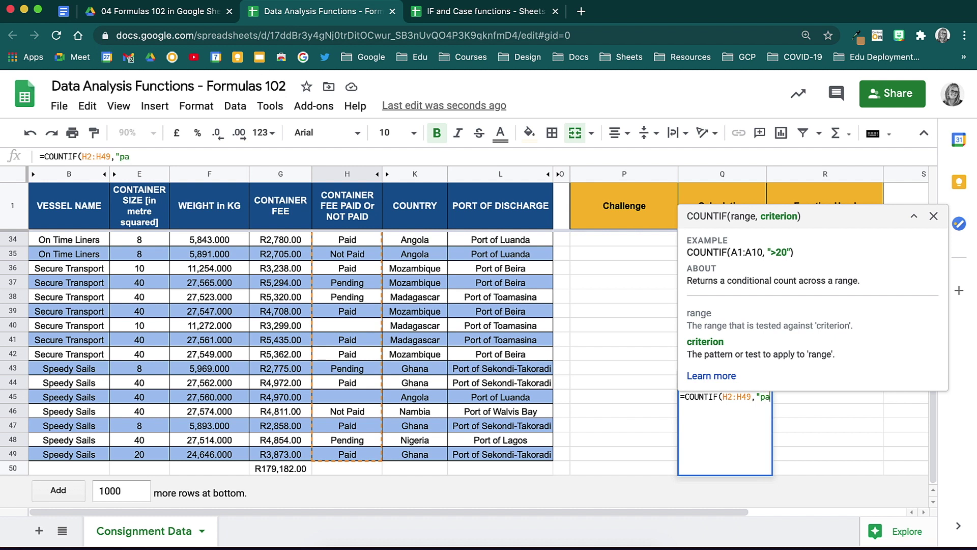
pyautogui.write('id"')
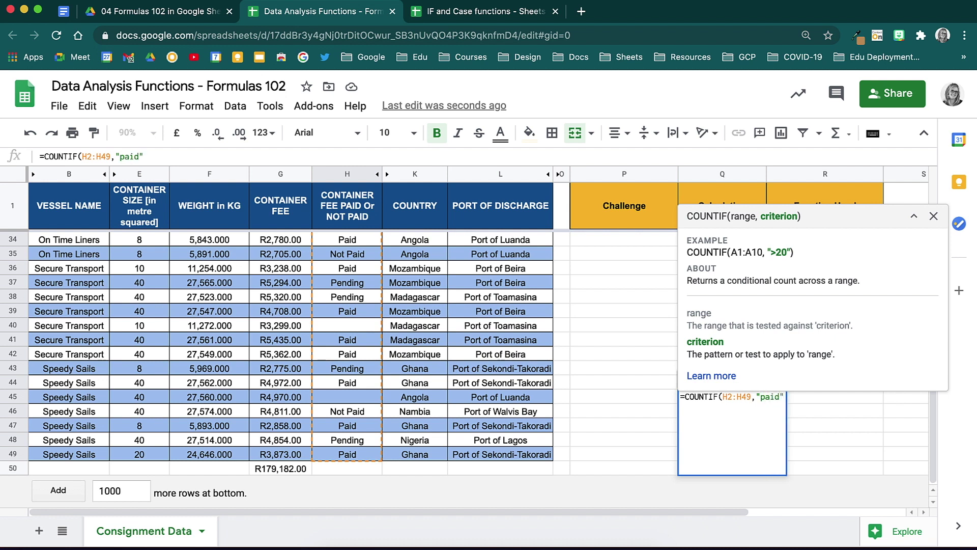
pyautogui.write(')')
pyautogui.press('Return')
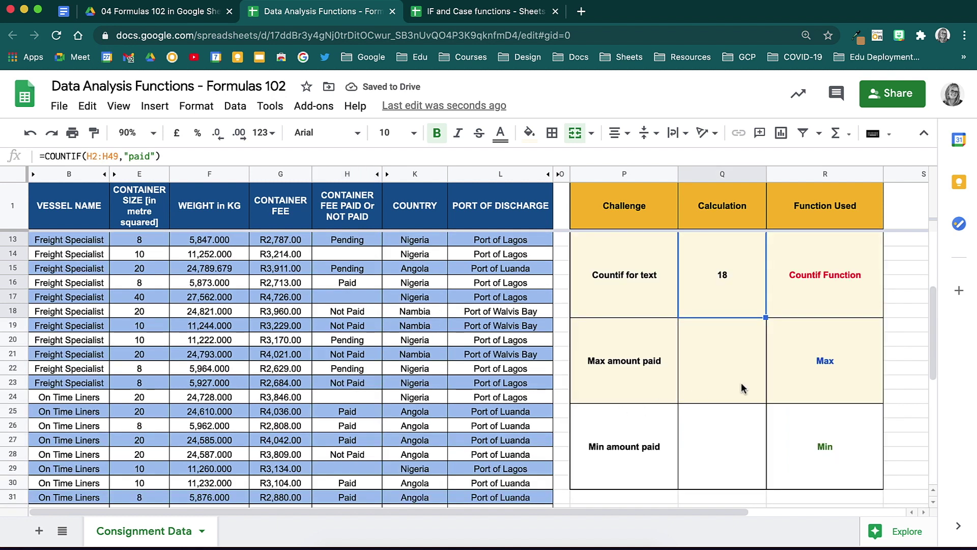
pyautogui.scroll(3, 743, 389)
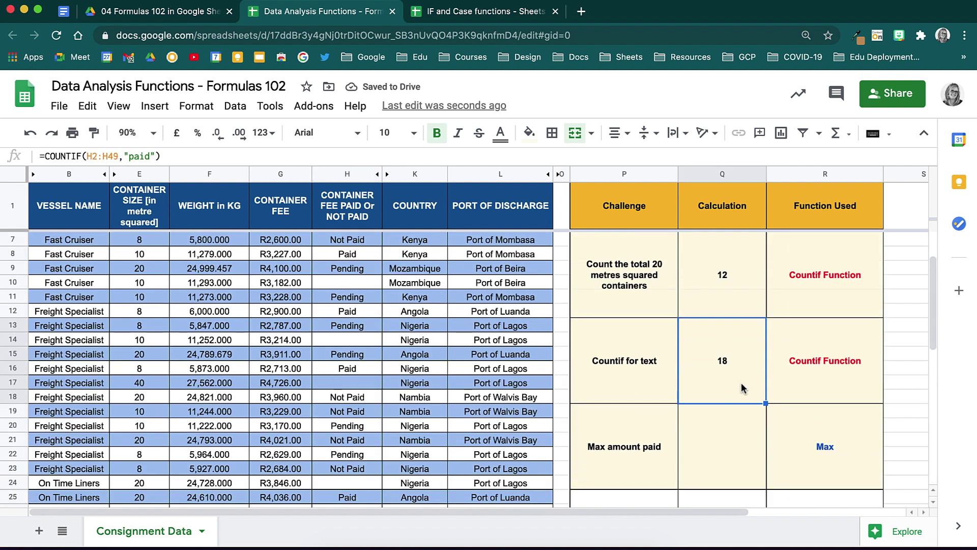
# - Enter =max(G2:G49) in the Max amount paid calculation cell
pyautogui.click(734, 445)
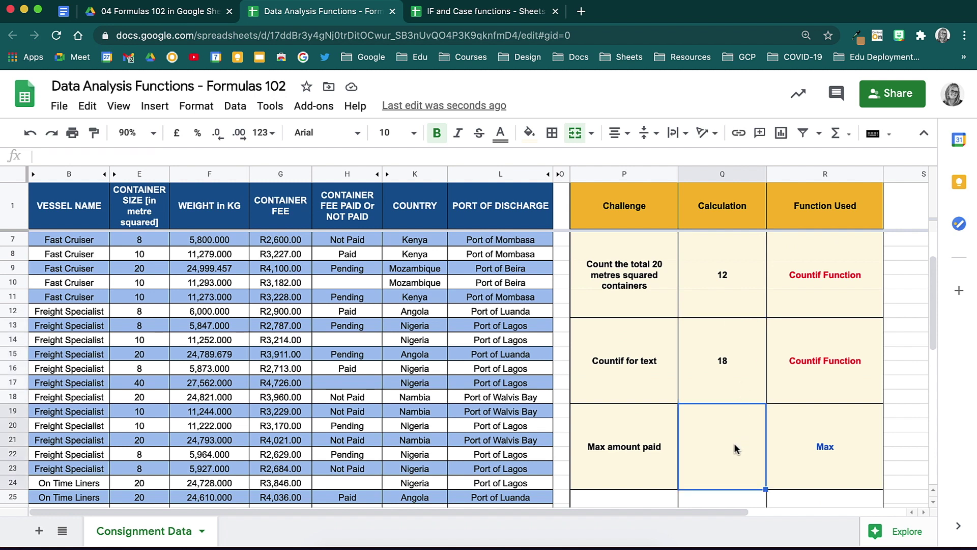
pyautogui.scroll(-1, 734, 443)
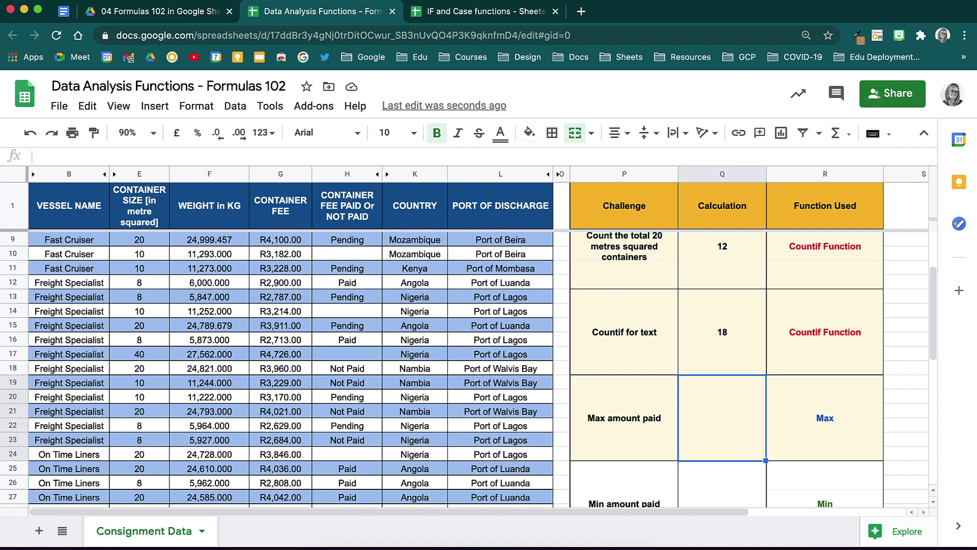
pyautogui.write('=max')
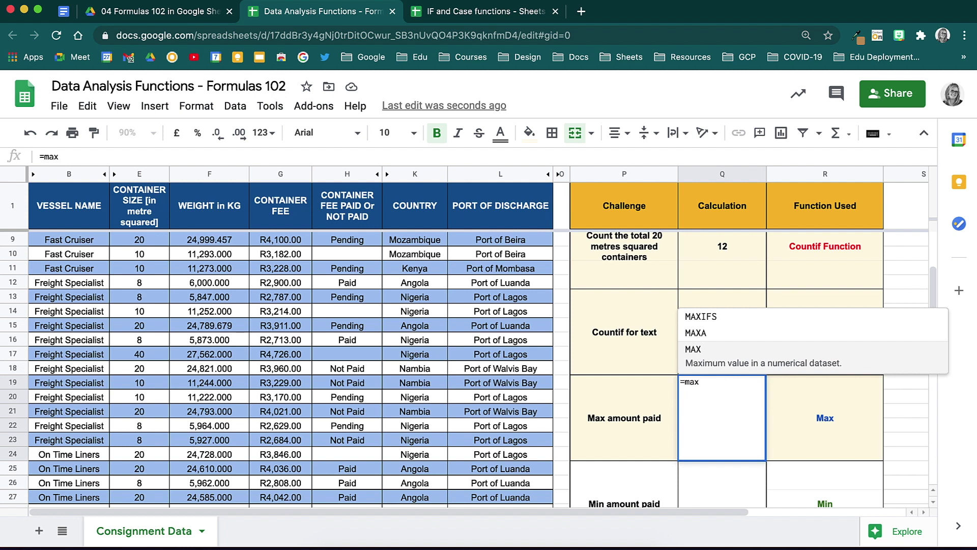
pyautogui.click(767, 365)
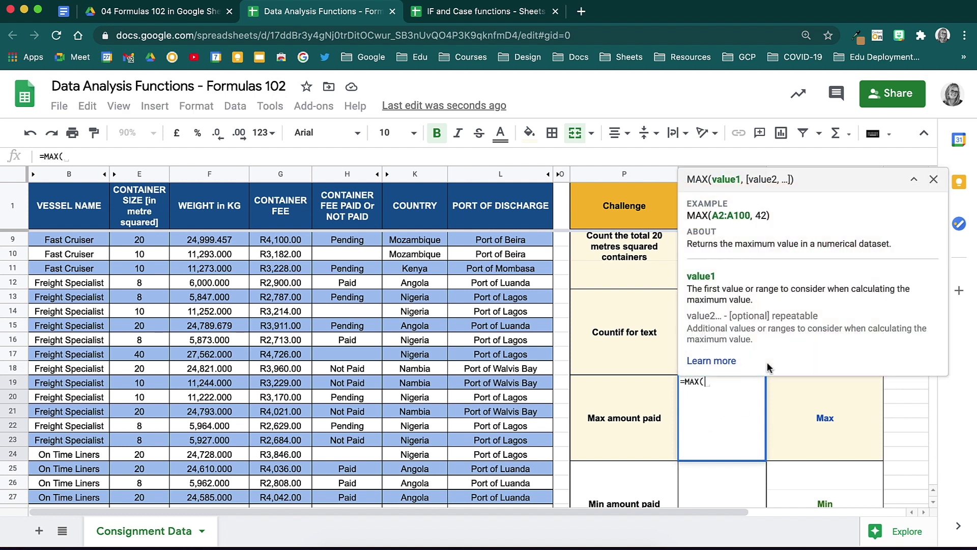
pyautogui.scroll(3, 332, 325)
pyautogui.click(280, 239)
pyautogui.hotkey('ctrl', 'shift', 'Down')
pyautogui.press('Return')
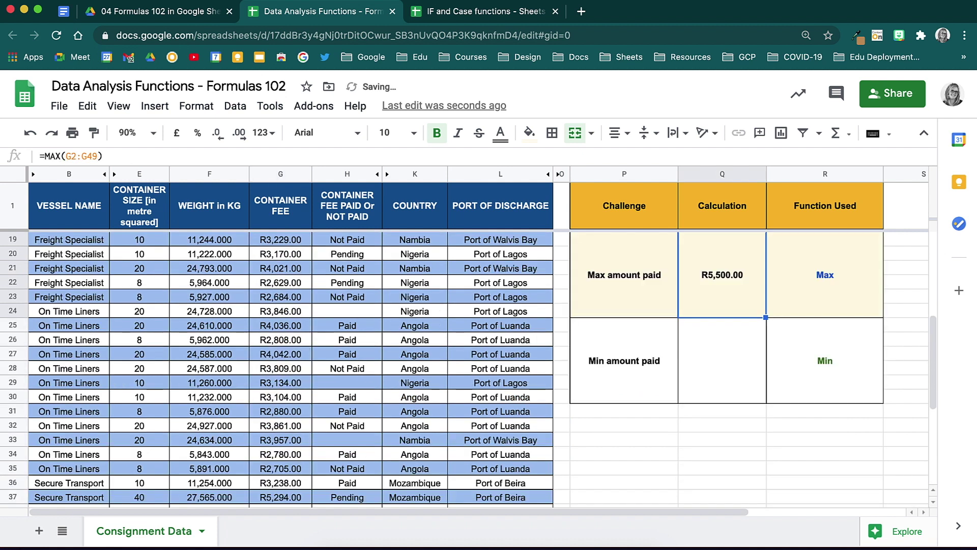
# - Enter =min(G2:G49) for Min amount paid (R2,600.00) and centre it vertically
pyautogui.click(736, 364)
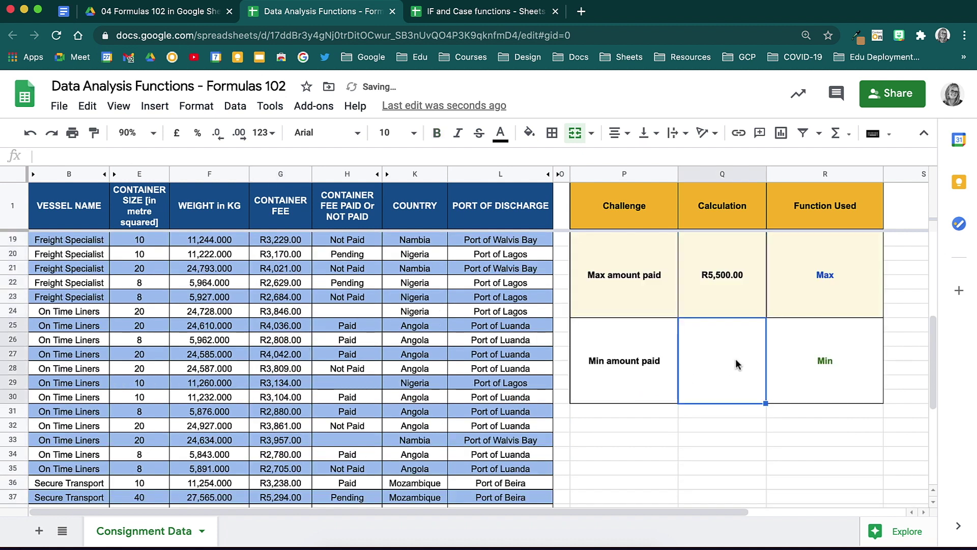
pyautogui.write('=min')
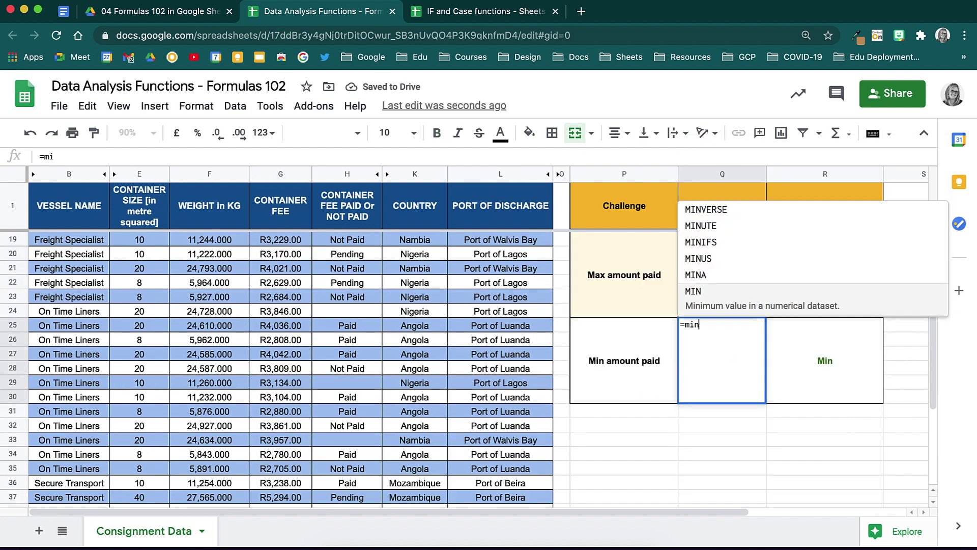
pyautogui.write('(')
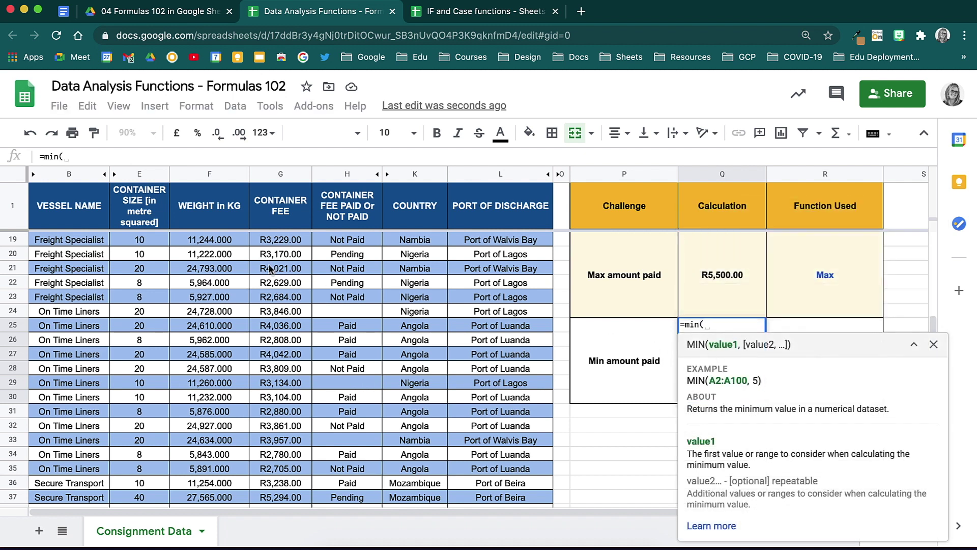
pyautogui.scroll(5, 269, 268)
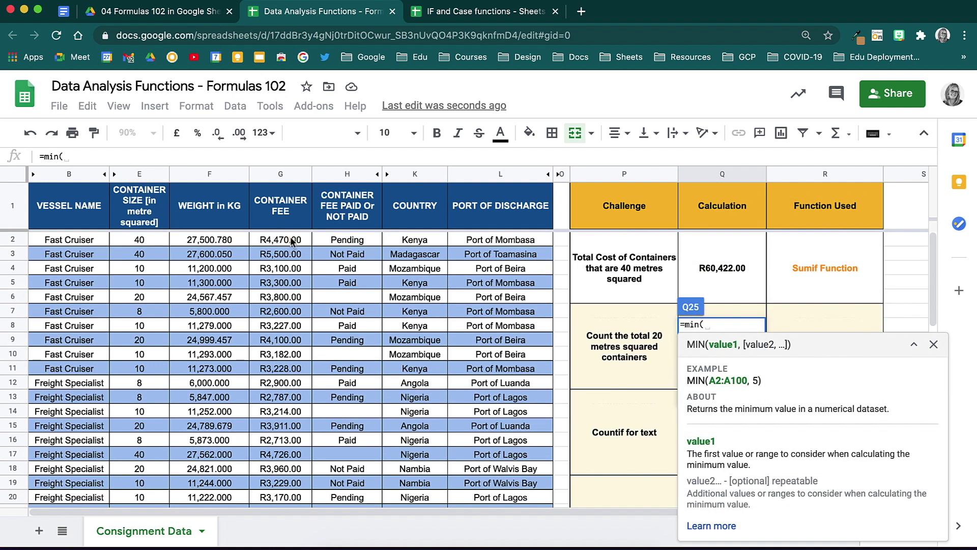
pyautogui.moveTo(291, 239); pyautogui.dragTo(301, 454)
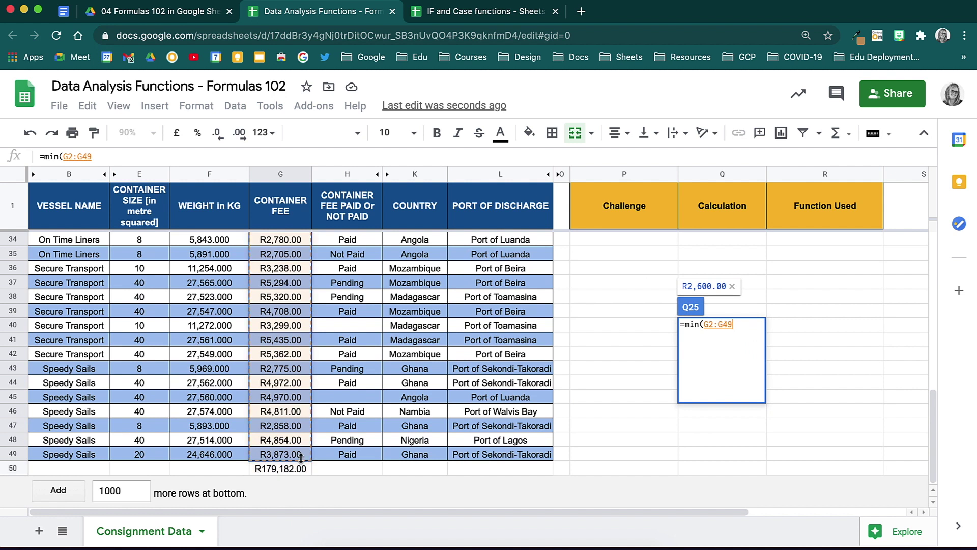
pyautogui.press('Return')
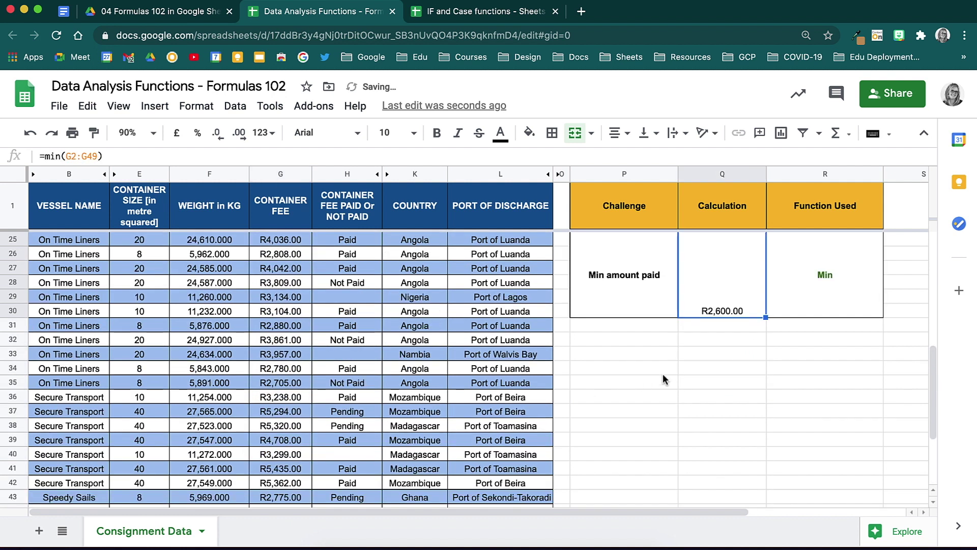
pyautogui.scroll(2, 666, 376)
pyautogui.click(654, 135)
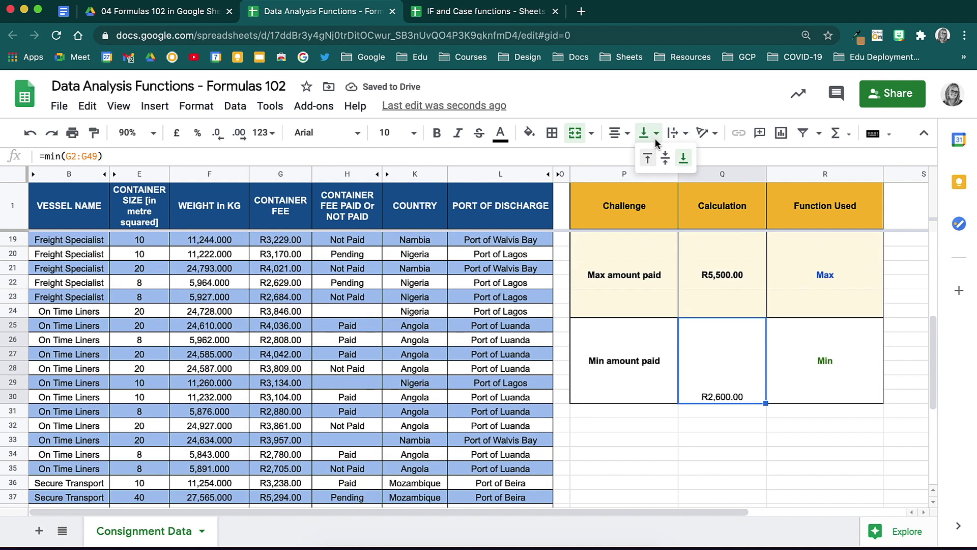
pyautogui.click(666, 157)
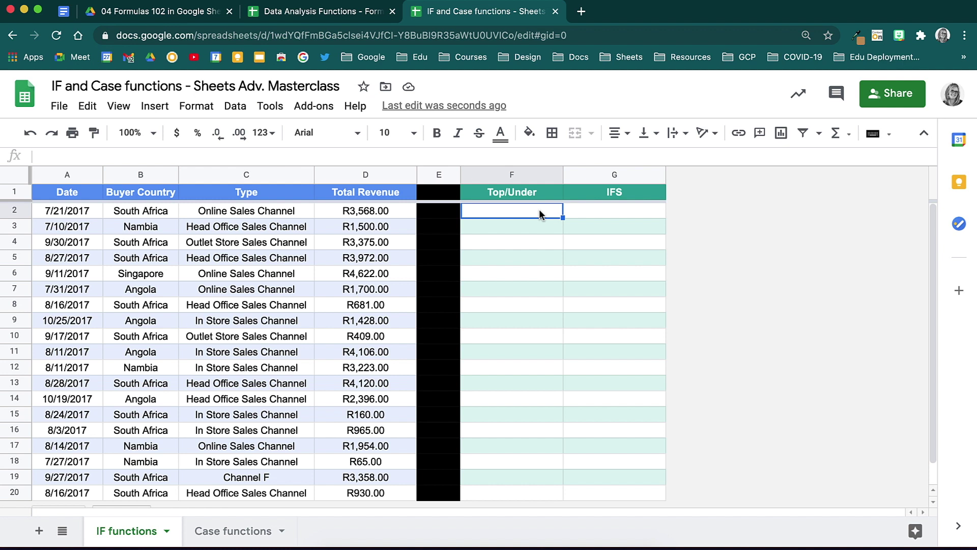
# - Switch to the IF functions sheet and start editing Top/Under cell F2
pyautogui.doubleClick(540, 213)
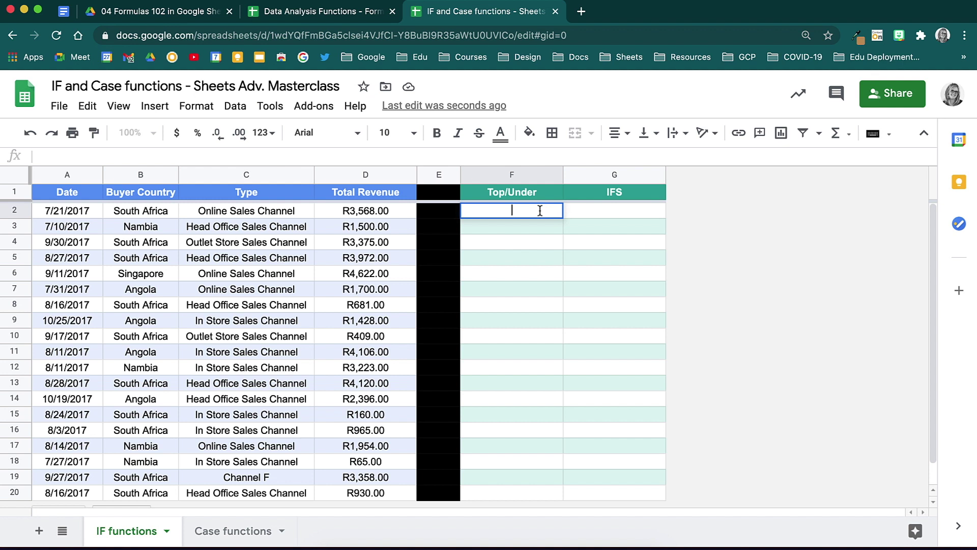
# - Enter =if(D2>=3000,"top","under target") in F2 and fill it down to row 20
pyautogui.write('=')
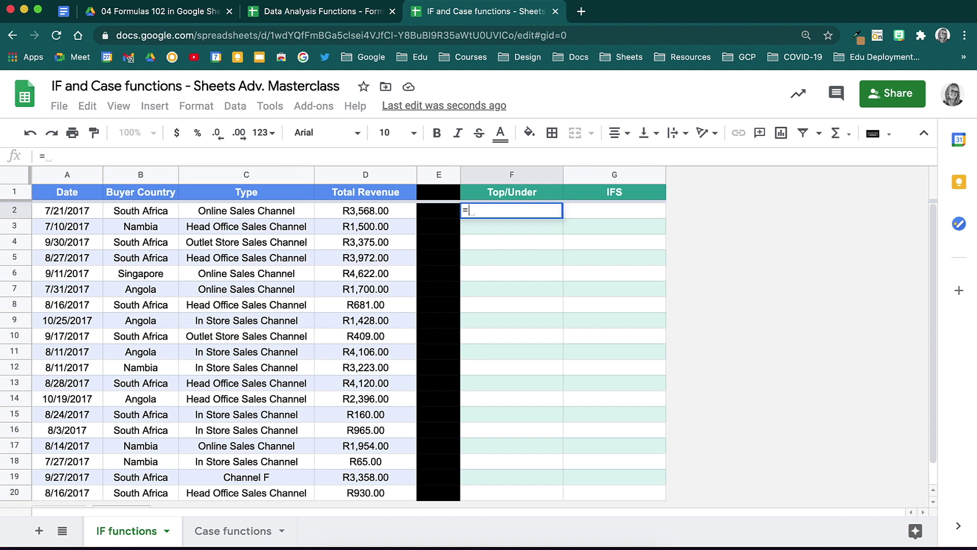
pyautogui.write('if')
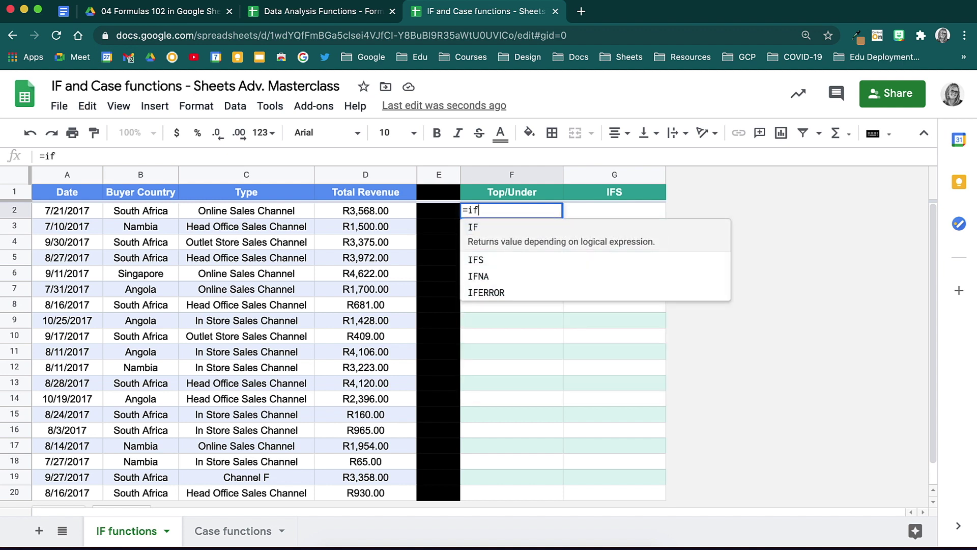
pyautogui.write('(')
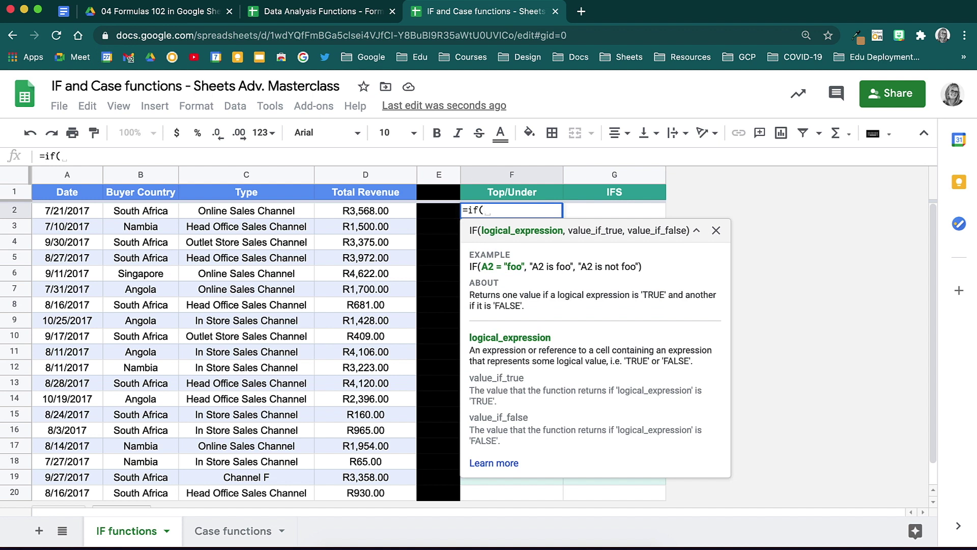
pyautogui.write('D2')
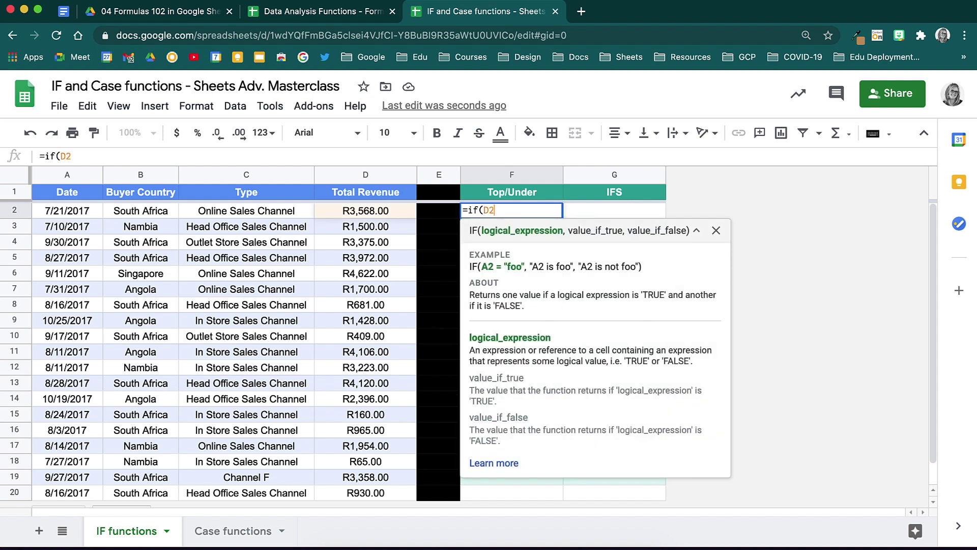
pyautogui.write('>=3000,')
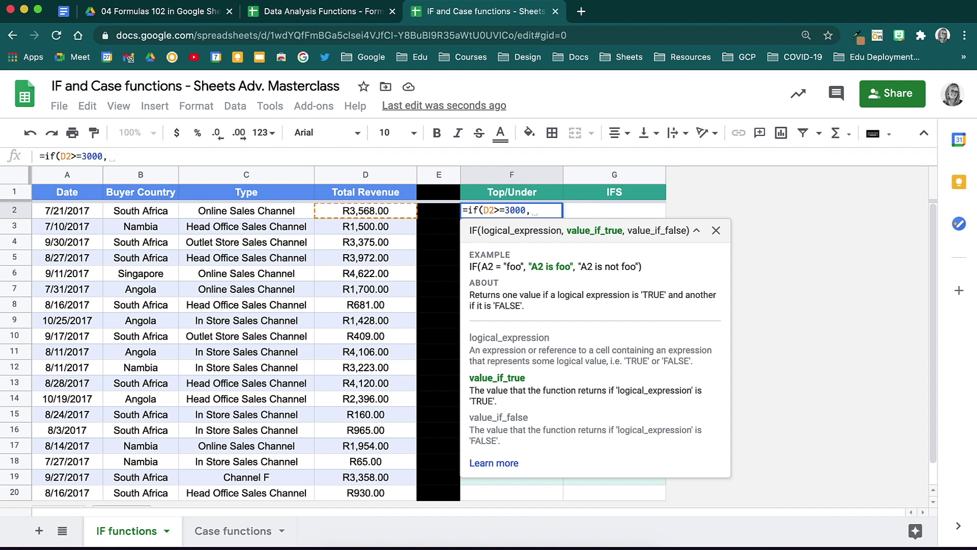
pyautogui.write('"top')
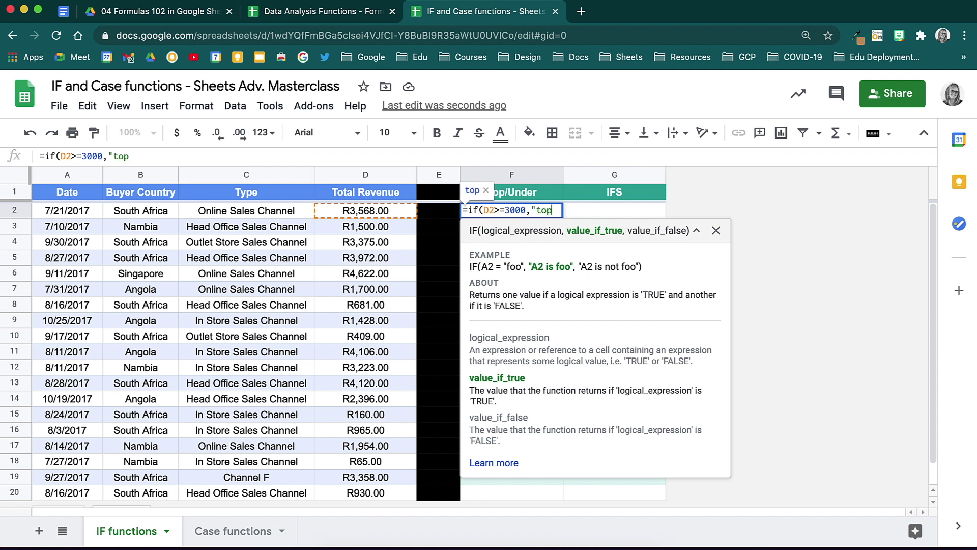
pyautogui.write('",')
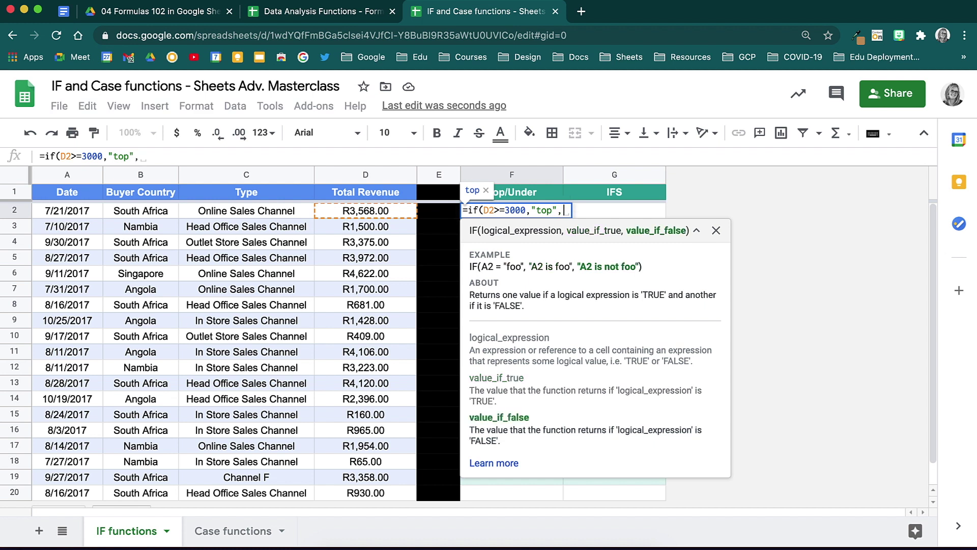
pyautogui.write('"under')
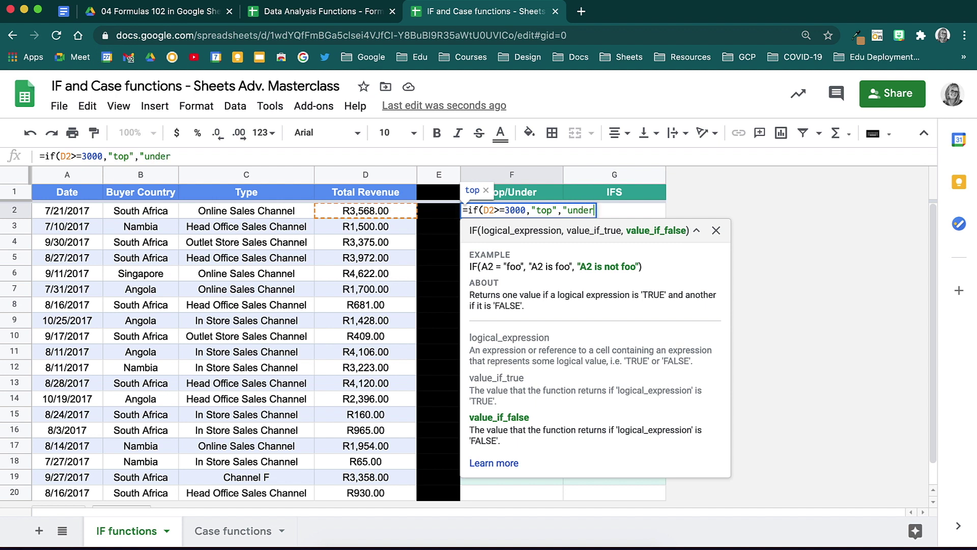
pyautogui.write(' targ')
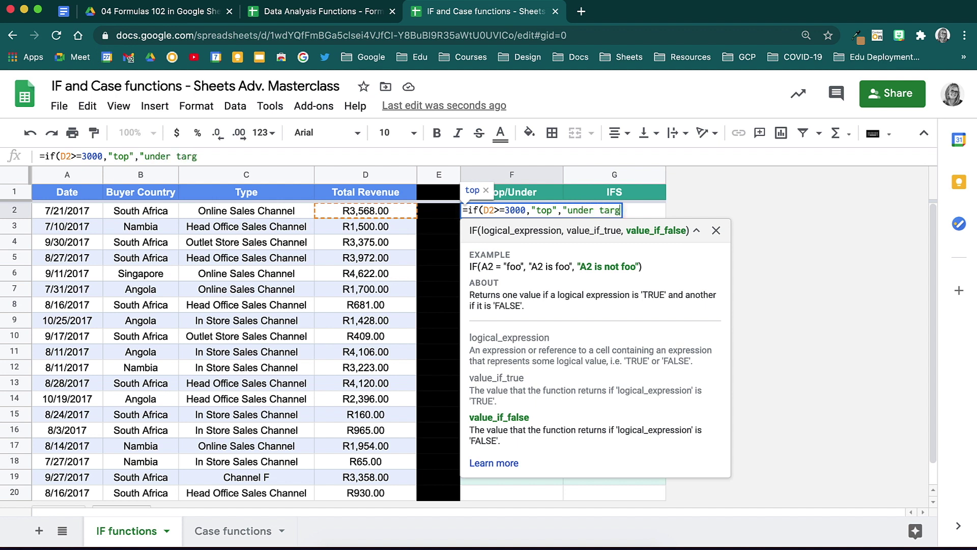
pyautogui.write('et")')
pyautogui.press('Return')
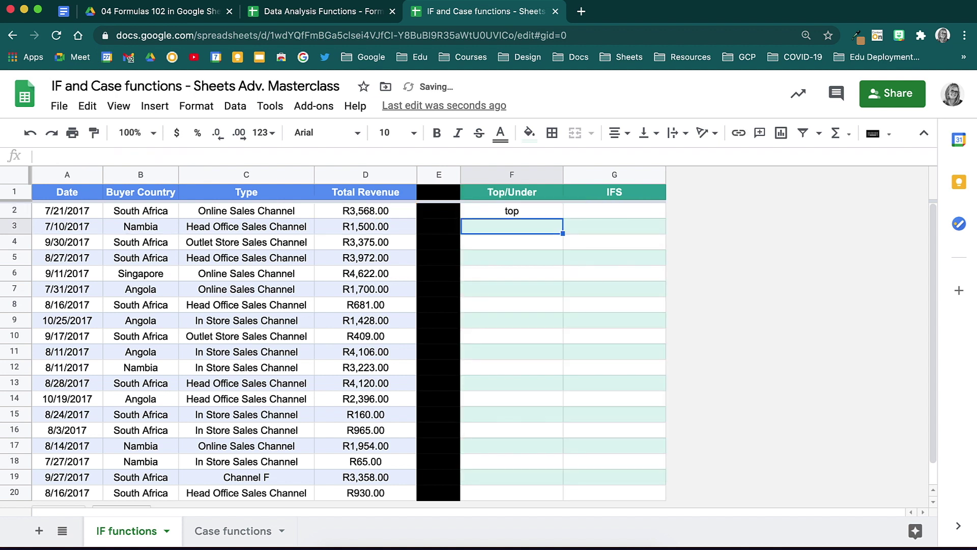
pyautogui.click(551, 215)
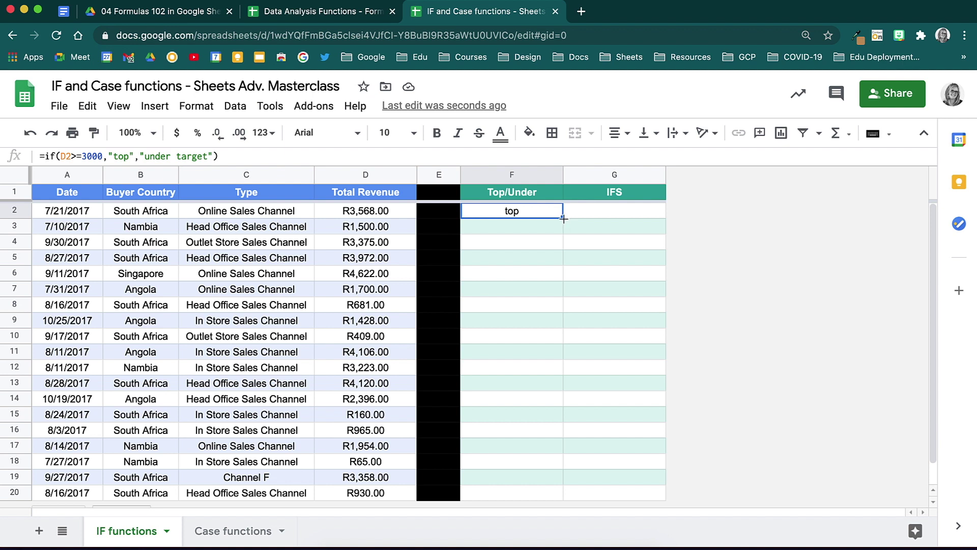
pyautogui.moveTo(563, 218); pyautogui.dragTo(544, 500)
pyautogui.scroll(2, 595, 305)
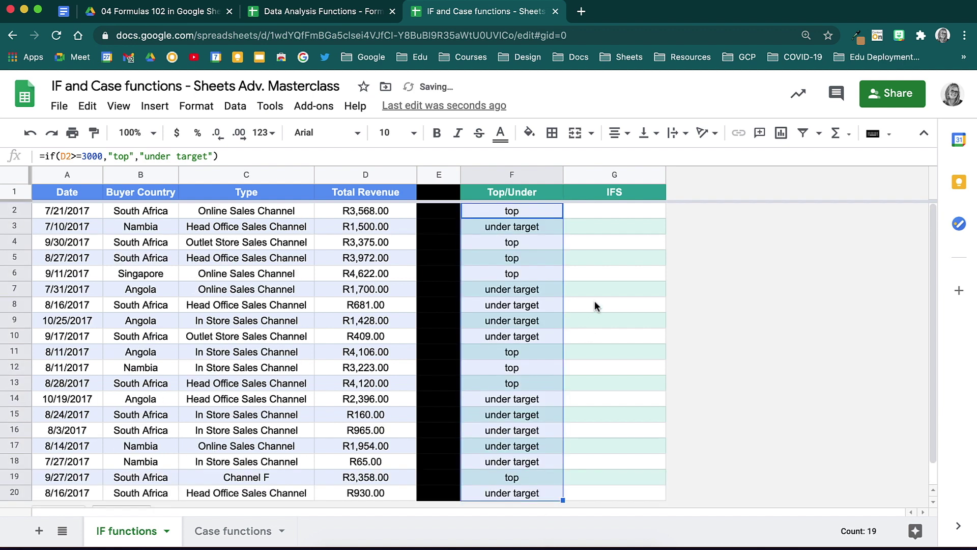
# - Enter =ifs(D2>=3000,"top",D2>=1500,"mid",D2<1500,"low") in cell G2 of the IFS column
pyautogui.click(615, 217)
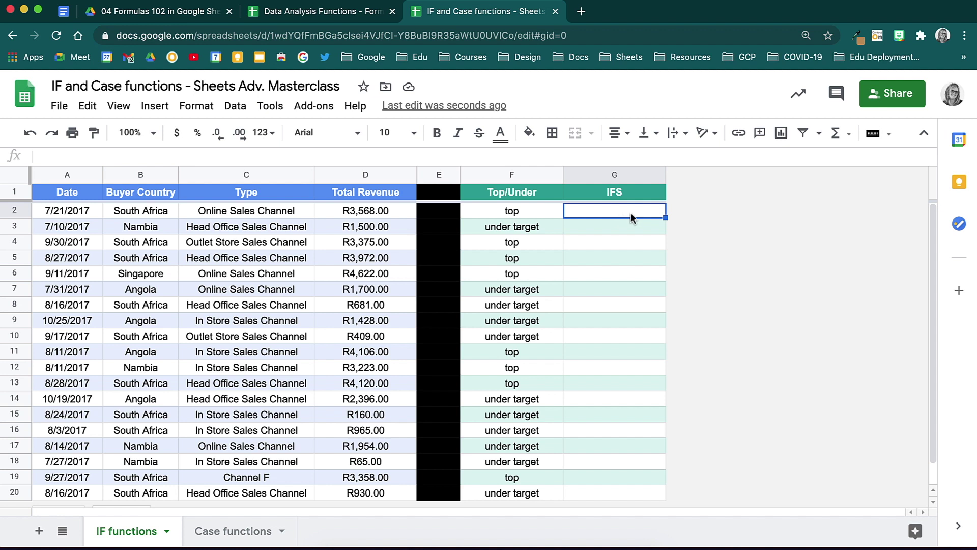
pyautogui.doubleClick(630, 213)
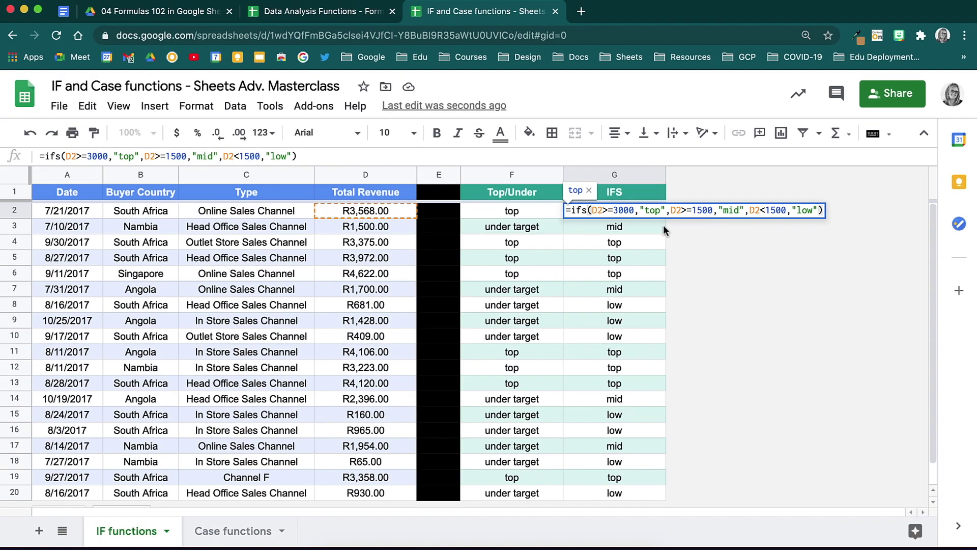
pyautogui.click(653, 261)
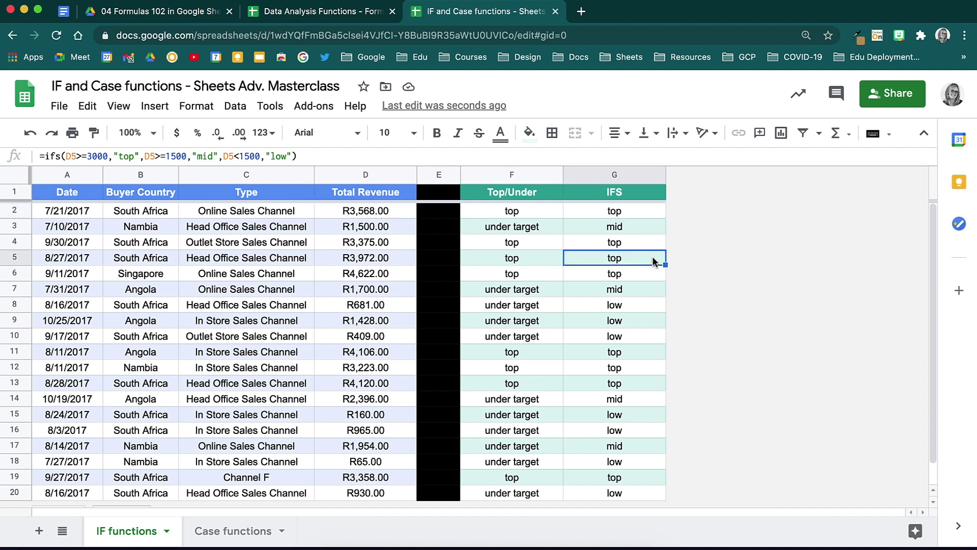
# - On the Case functions sheet, enter =LOWER(A1) in B1 and fill it down beside every name
pyautogui.click(258, 532)
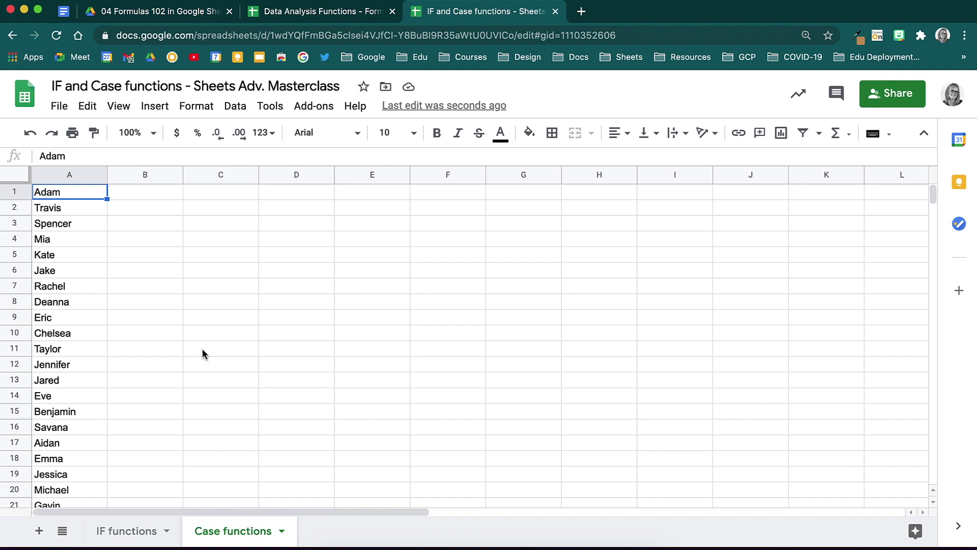
pyautogui.click(155, 193)
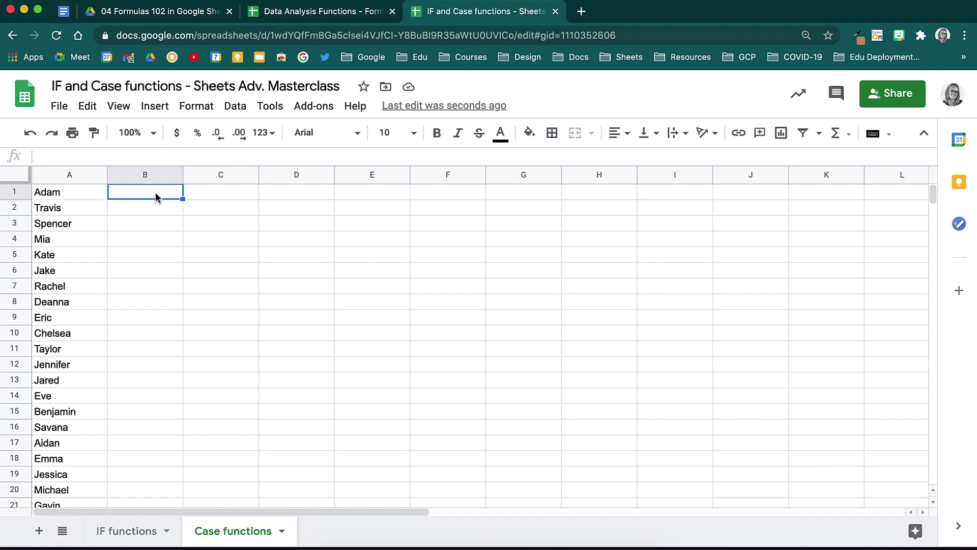
pyautogui.write('=')
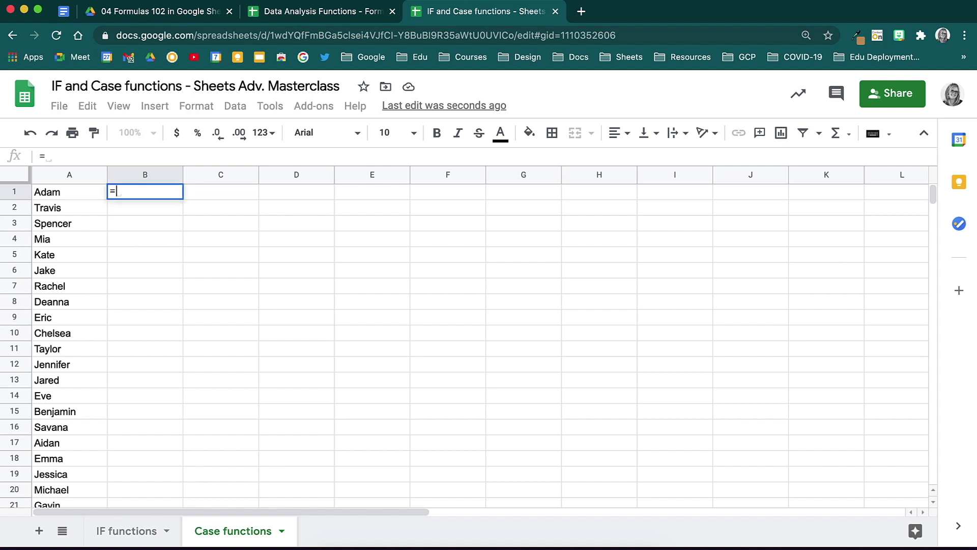
pyautogui.write('lower(')
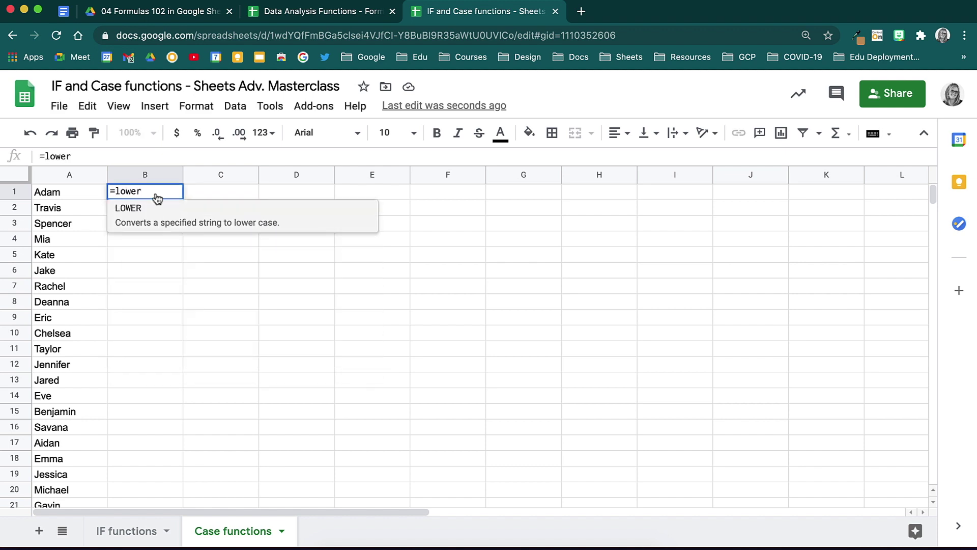
pyautogui.click(89, 192)
pyautogui.write(')')
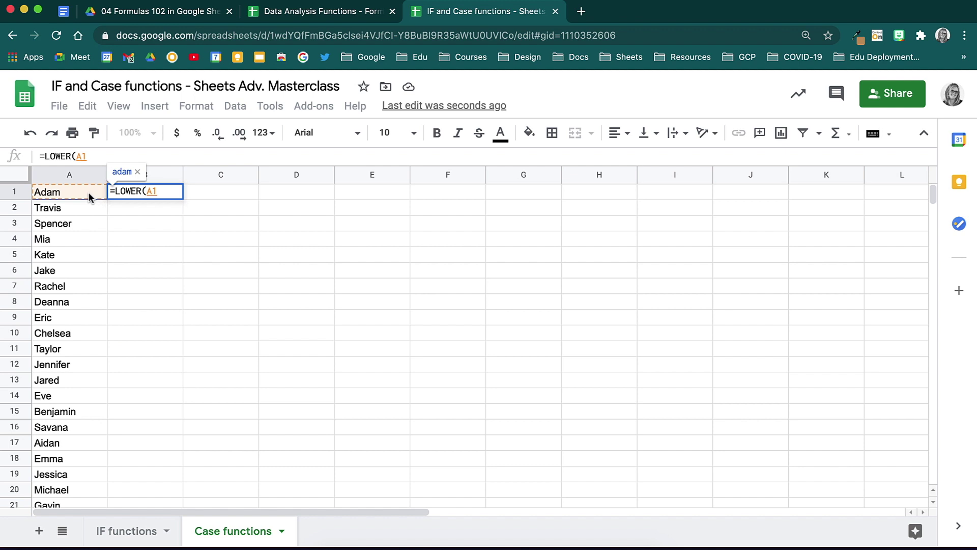
pyautogui.press('Return')
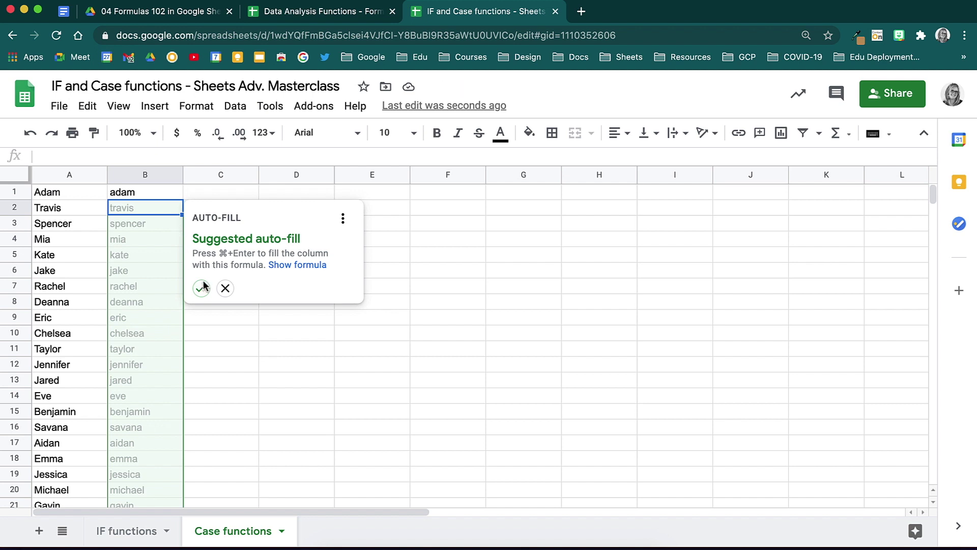
pyautogui.click(174, 196)
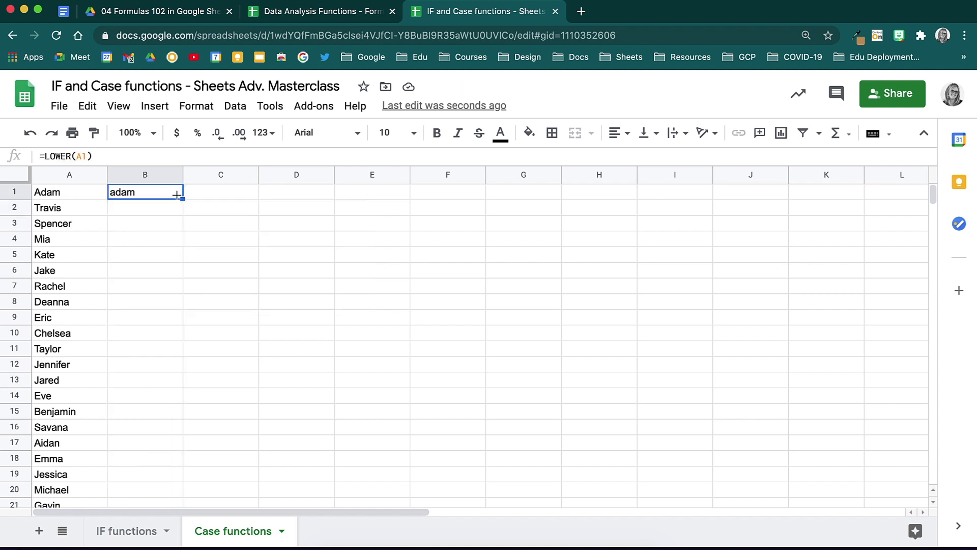
pyautogui.doubleClick(184, 200)
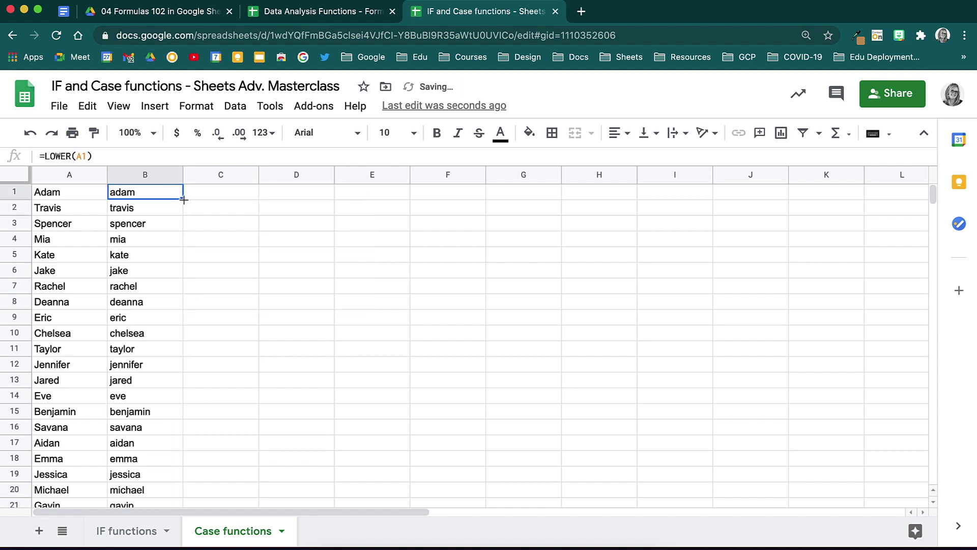
pyautogui.click(214, 194)
# - Enter =UPPER(B1) in C1 and copy it down column C, replacing the auto-fill
pyautogui.write('=')
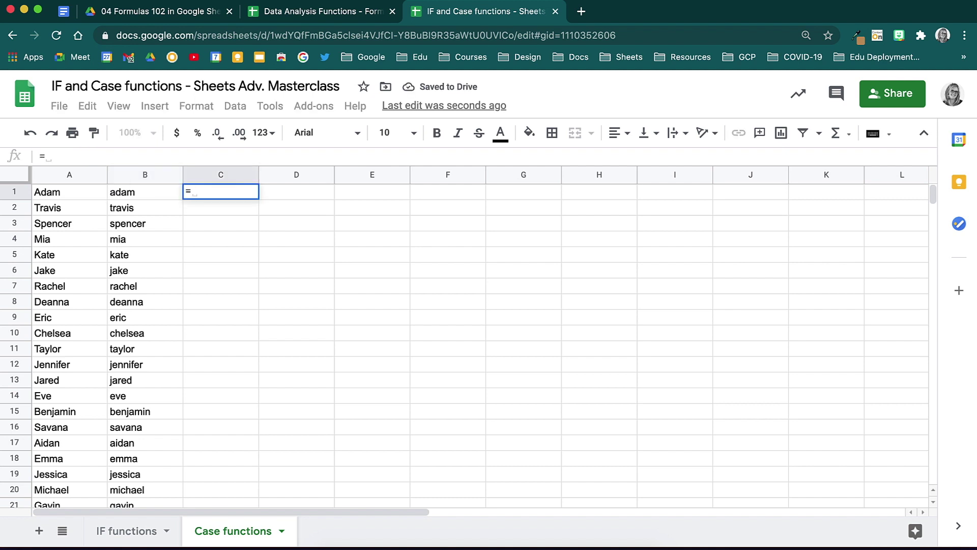
pyautogui.write('upper(')
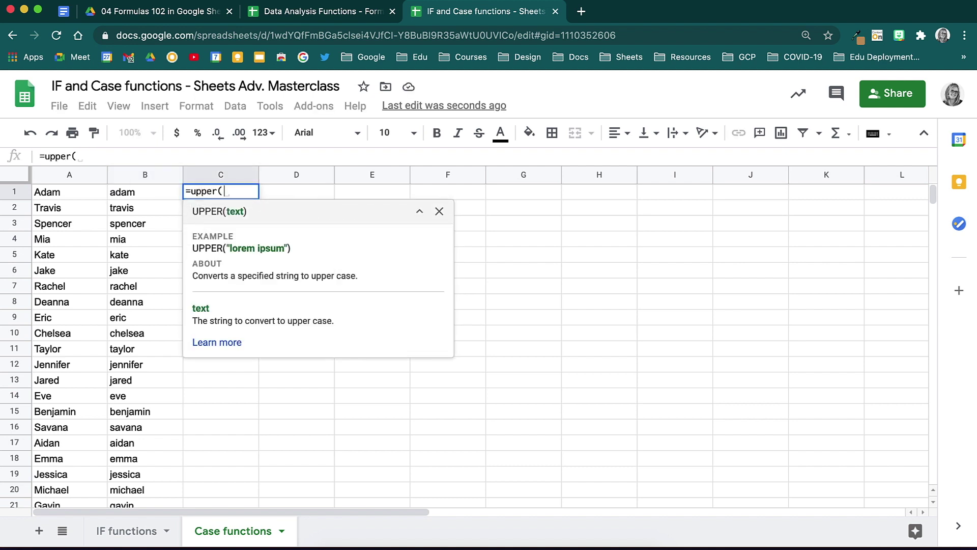
pyautogui.click(173, 193)
pyautogui.write(')')
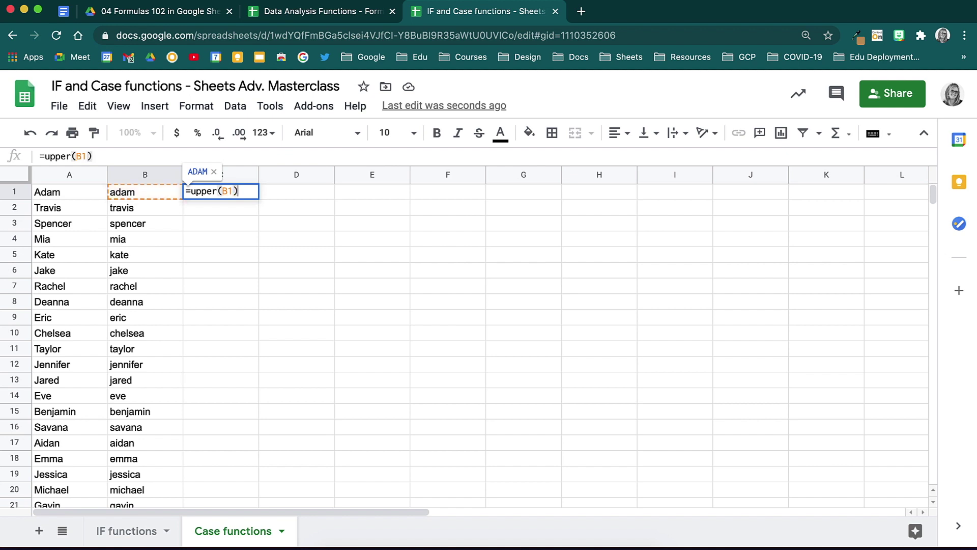
pyautogui.press('Return')
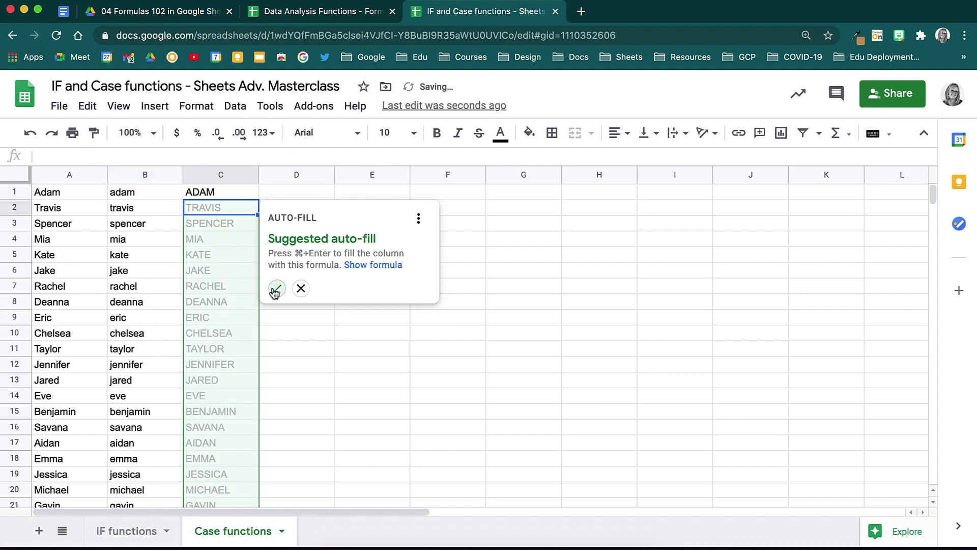
pyautogui.click(276, 289)
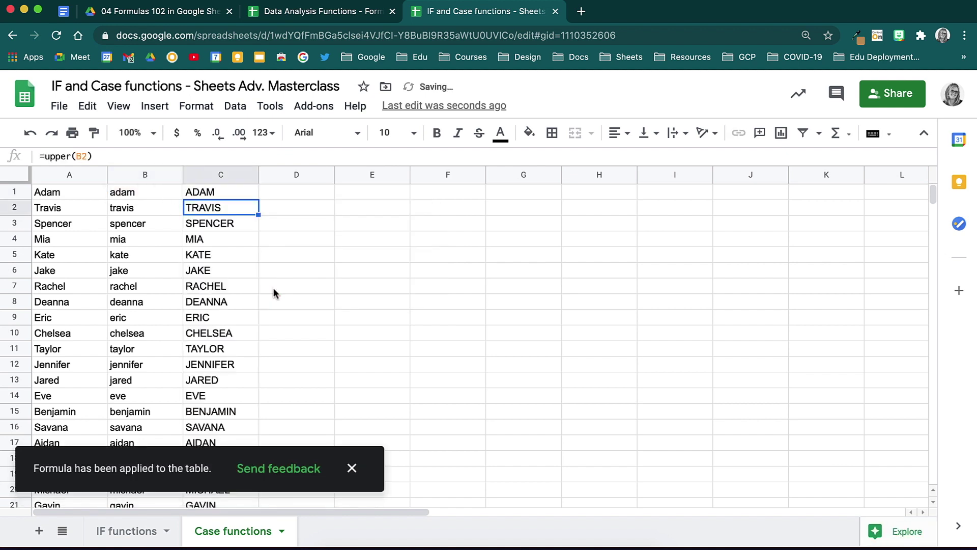
pyautogui.click(352, 468)
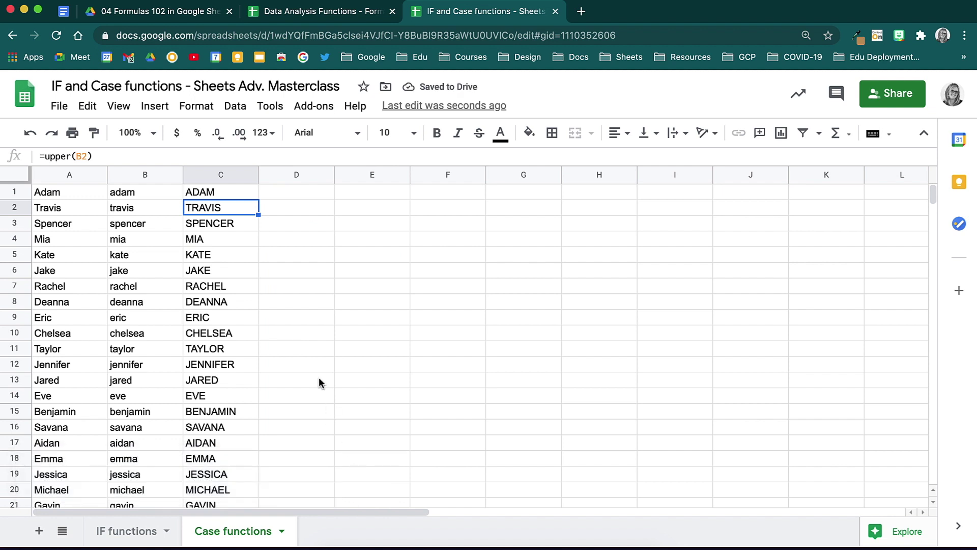
pyautogui.press('Delete')
pyautogui.click(246, 194)
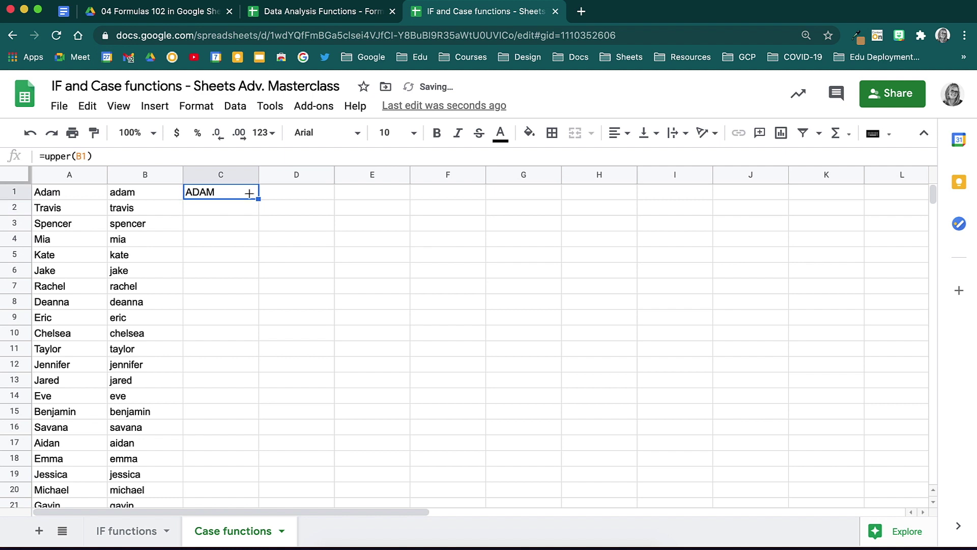
pyautogui.doubleClick(259, 199)
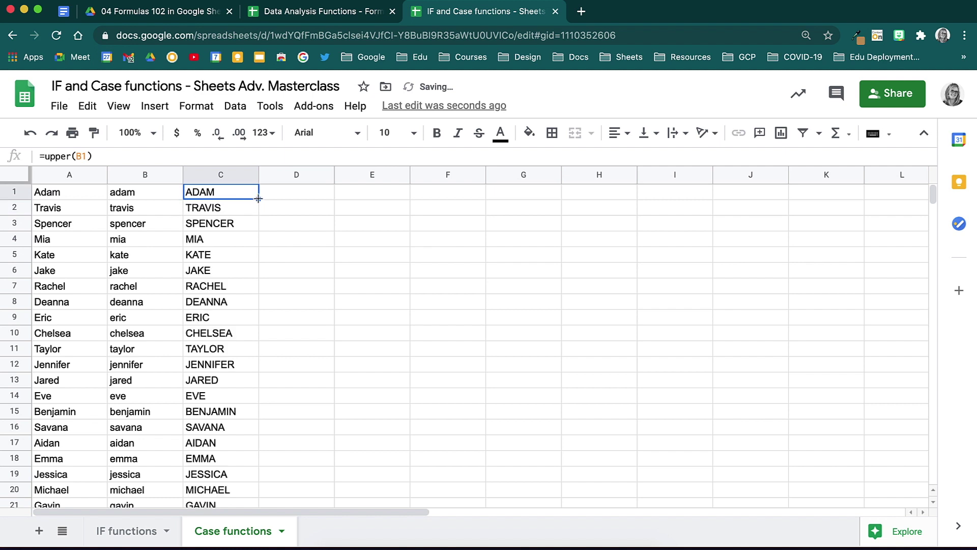
# - Enter =PROPER(C1) in D1 and copy it down column D
pyautogui.click(296, 197)
pyautogui.write('=pe')
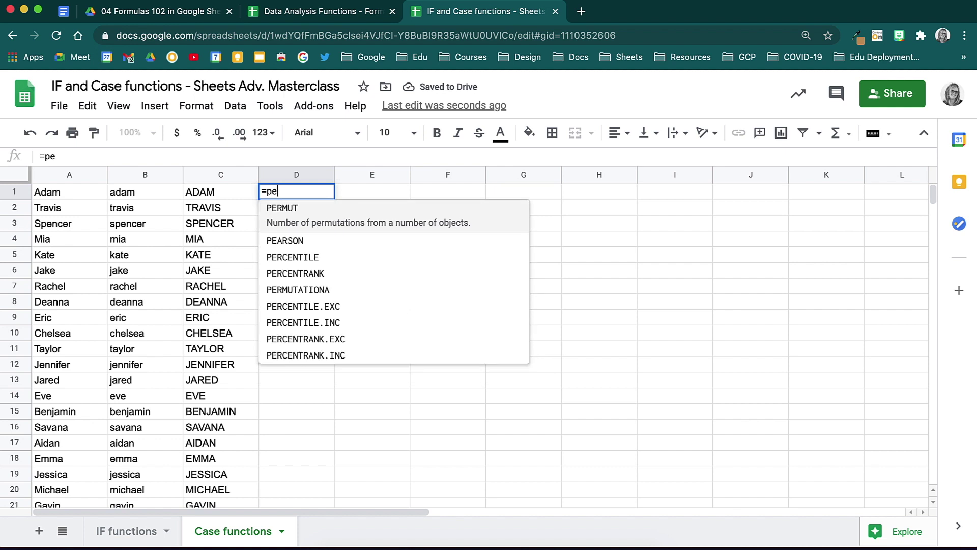
pyautogui.press('BackSpace')
pyautogui.write('roper(')
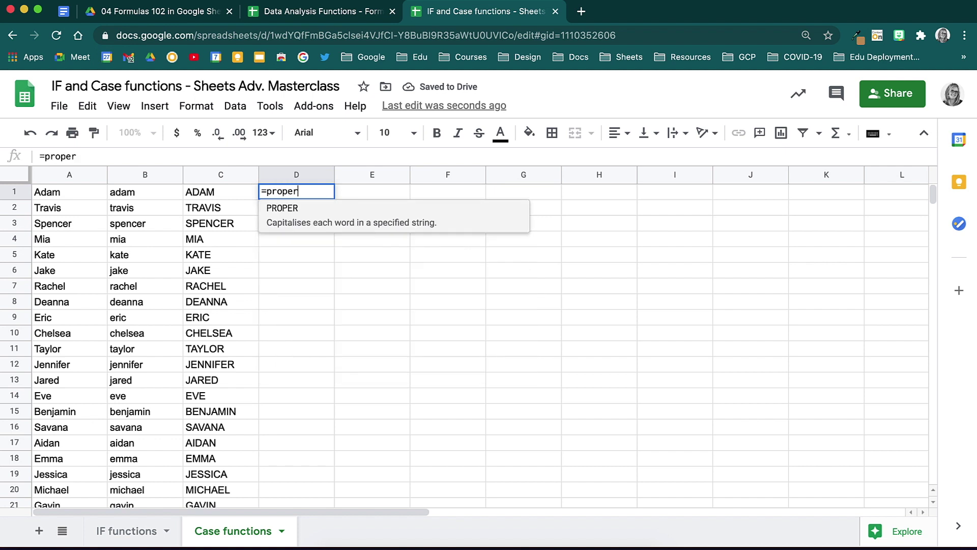
pyautogui.click(302, 211)
pyautogui.click(234, 196)
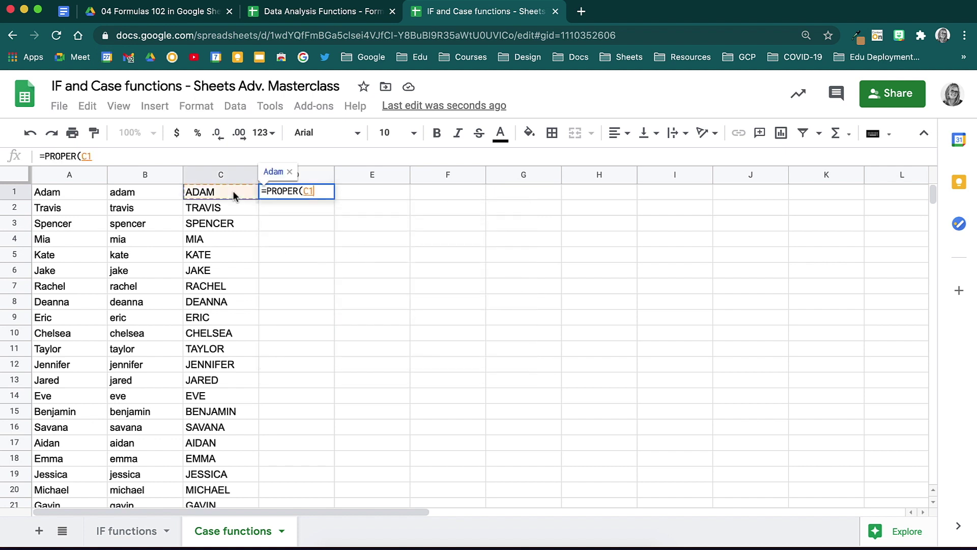
pyautogui.write(')')
pyautogui.press('Return')
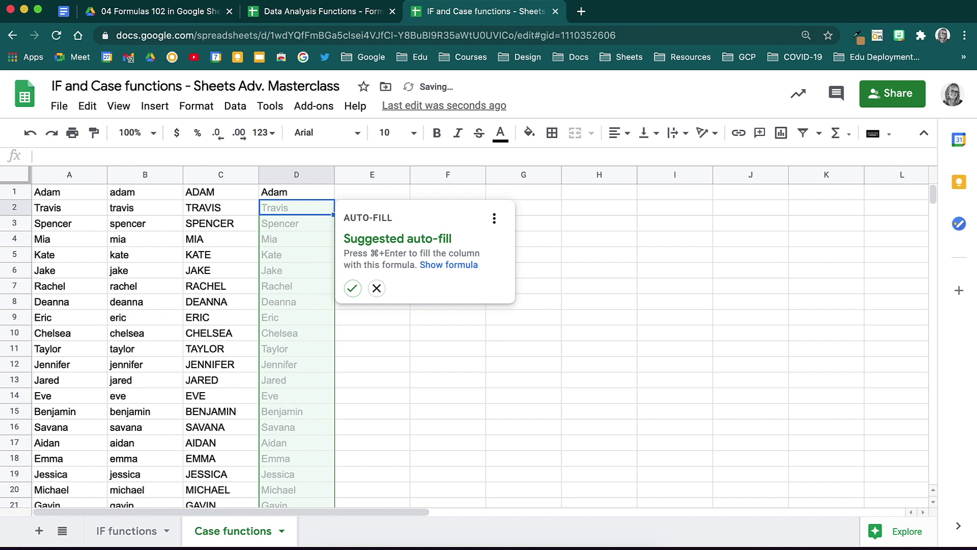
pyautogui.click(375, 286)
pyautogui.click(316, 196)
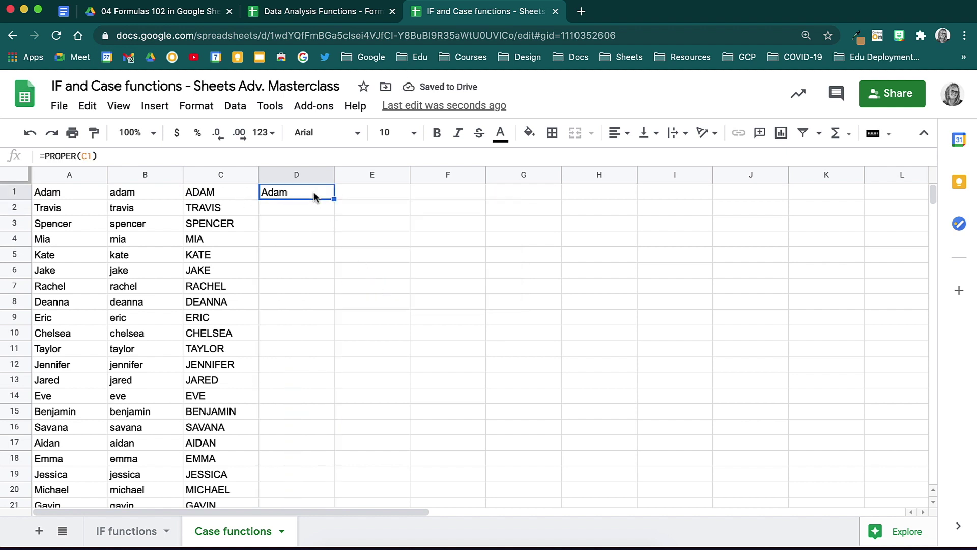
pyautogui.doubleClick(334, 199)
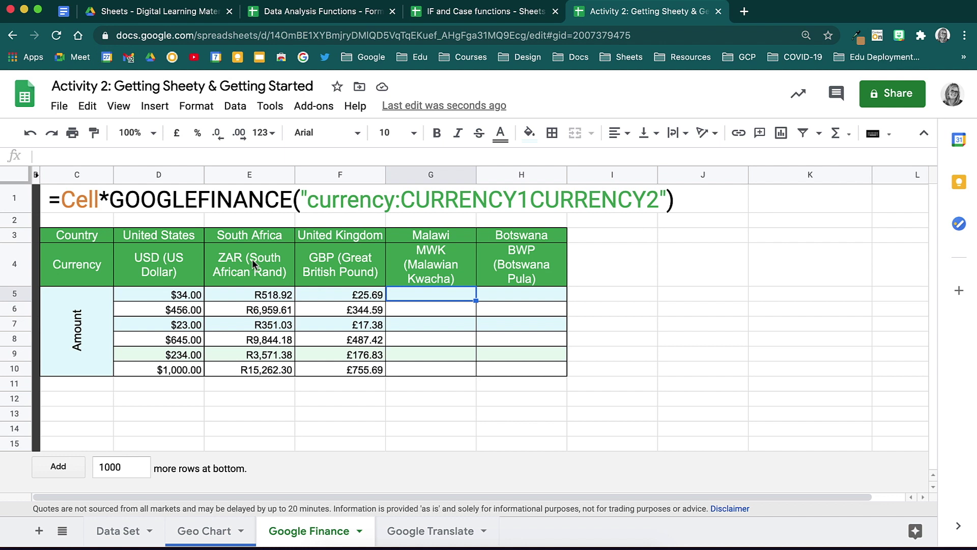
# - Inspect the existing GBP GOOGLEFINANCE conversion formula in F5
pyautogui.click(328, 300)
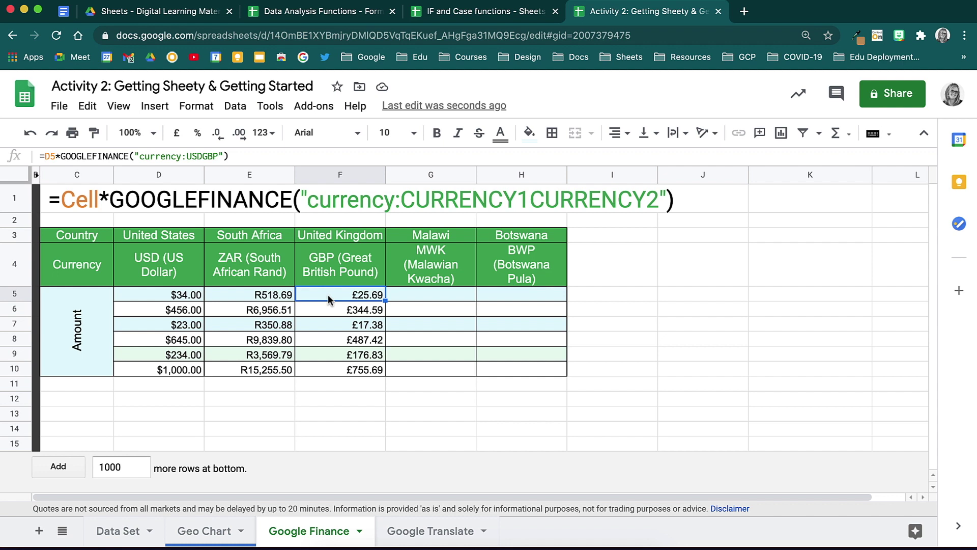
# - Enter =D5*GOOGLEFINANCE("currency:USDMWK") in G5 to convert the dollar amount to Kwacha
pyautogui.press('Right')
pyautogui.write('=')
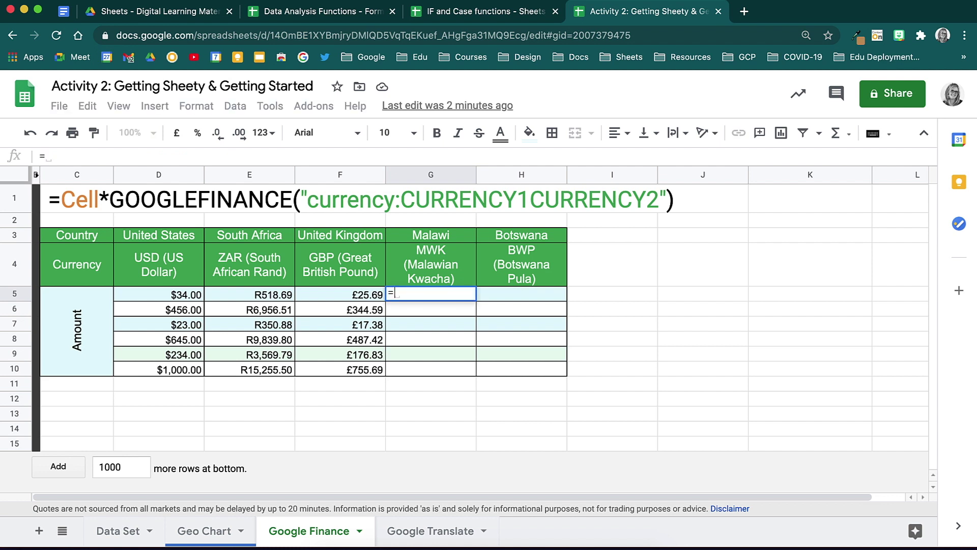
pyautogui.click(172, 298)
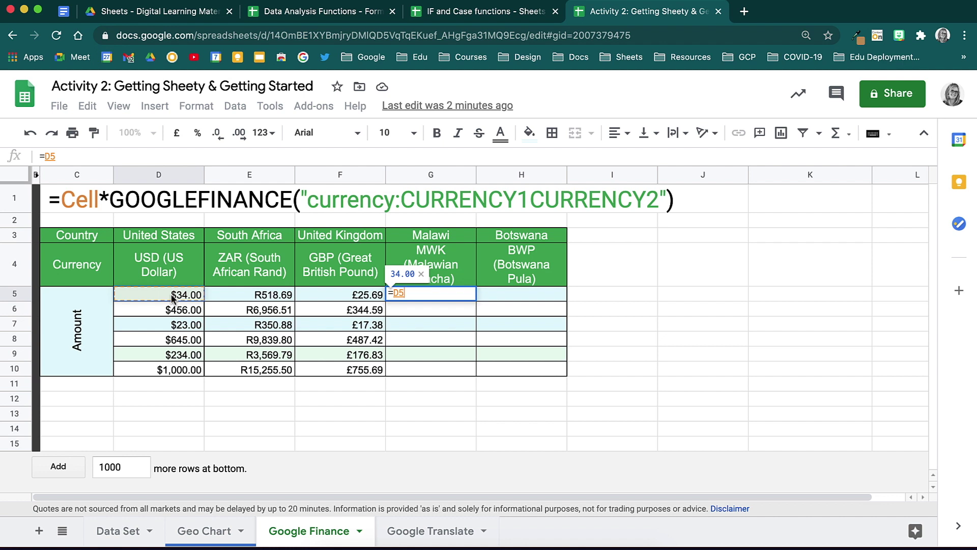
pyautogui.write('*google')
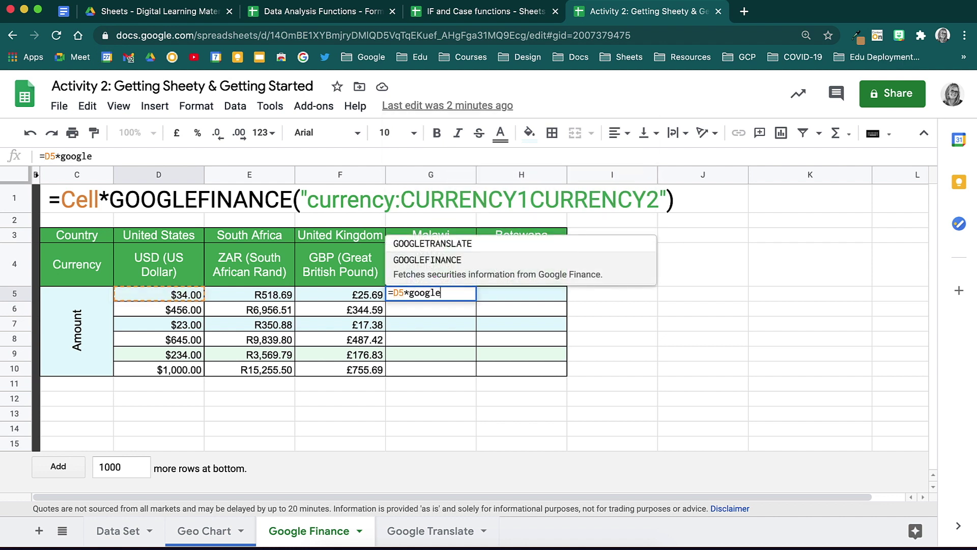
pyautogui.write('fi')
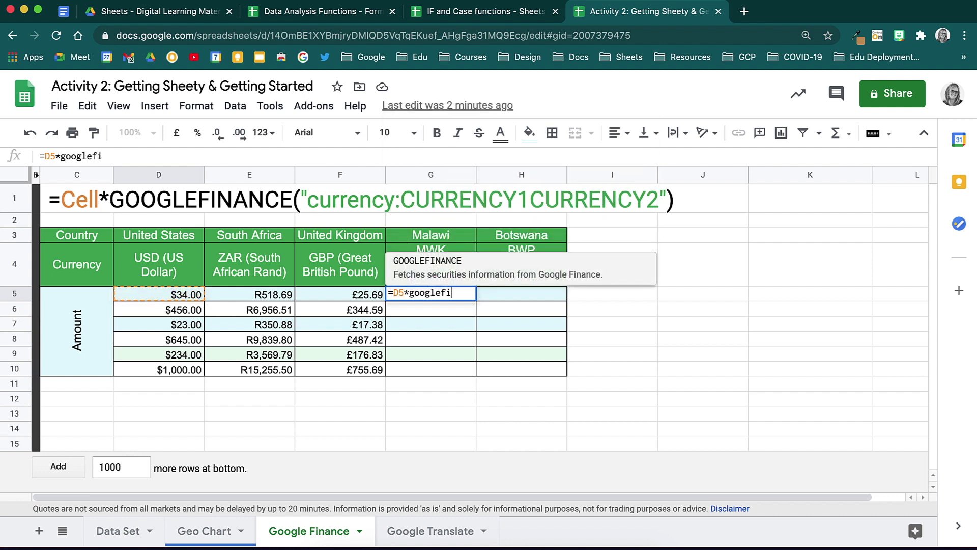
pyautogui.click(449, 262)
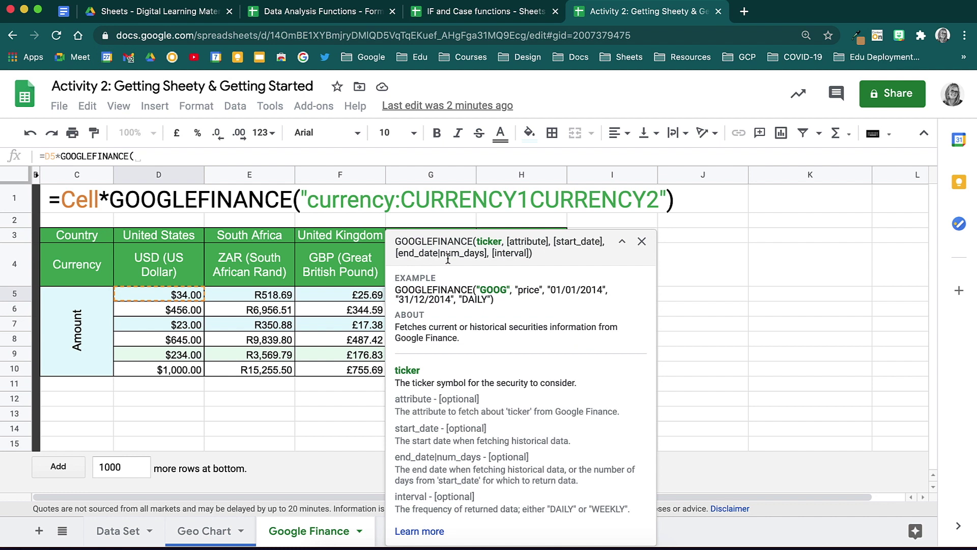
pyautogui.write('(')
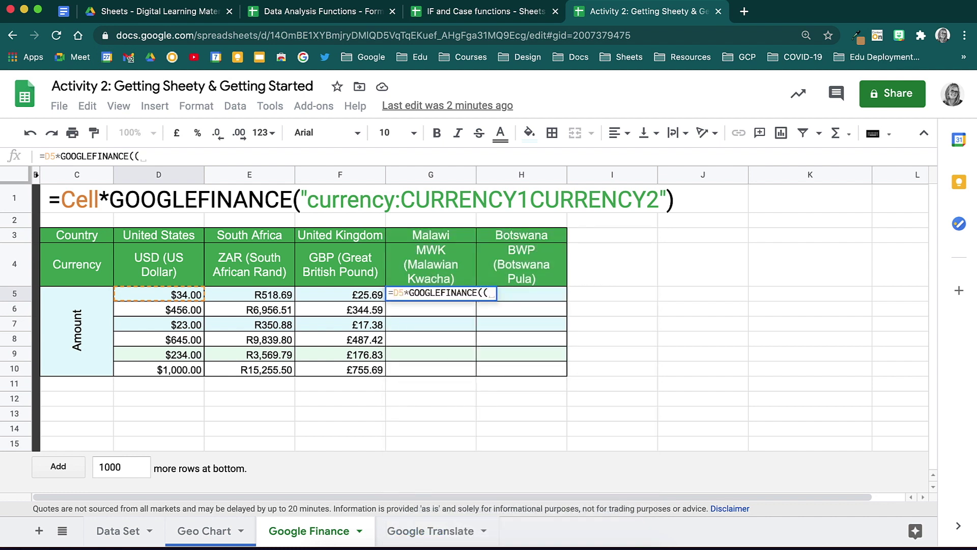
pyautogui.press('BackSpace')
pyautogui.click(640, 240)
pyautogui.write('"current')
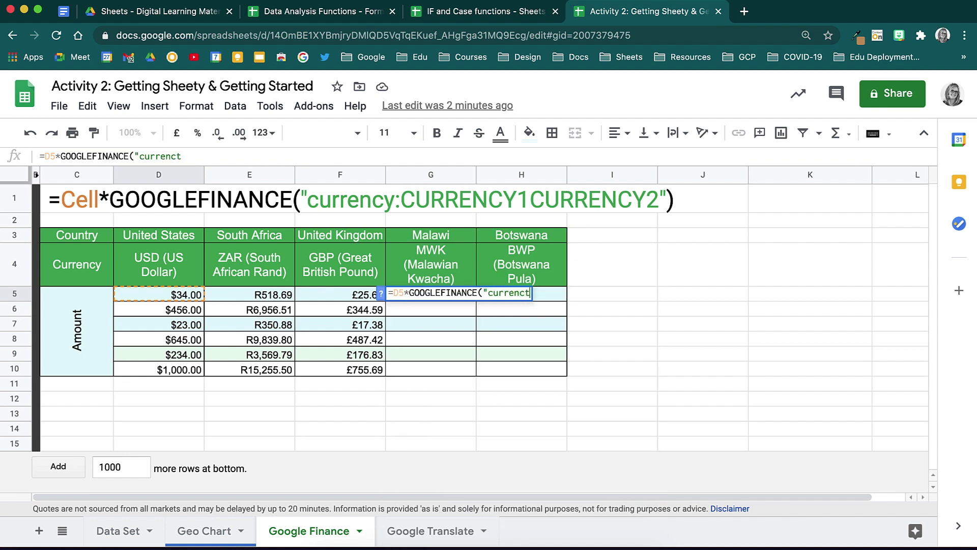
pyautogui.press('BackSpace')
pyautogui.write('y"')
pyautogui.press('BackSpace')
pyautogui.write(':USD')
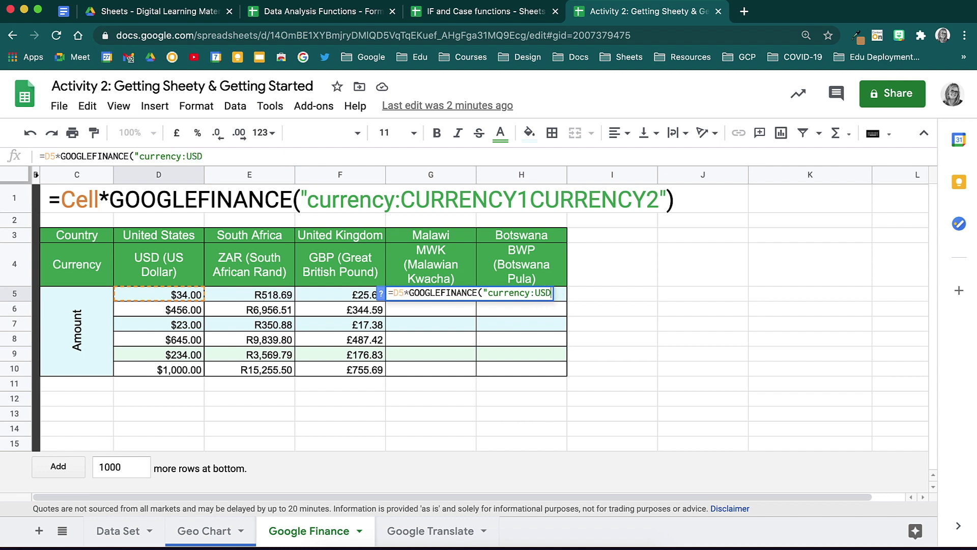
pyautogui.write('MWK")')
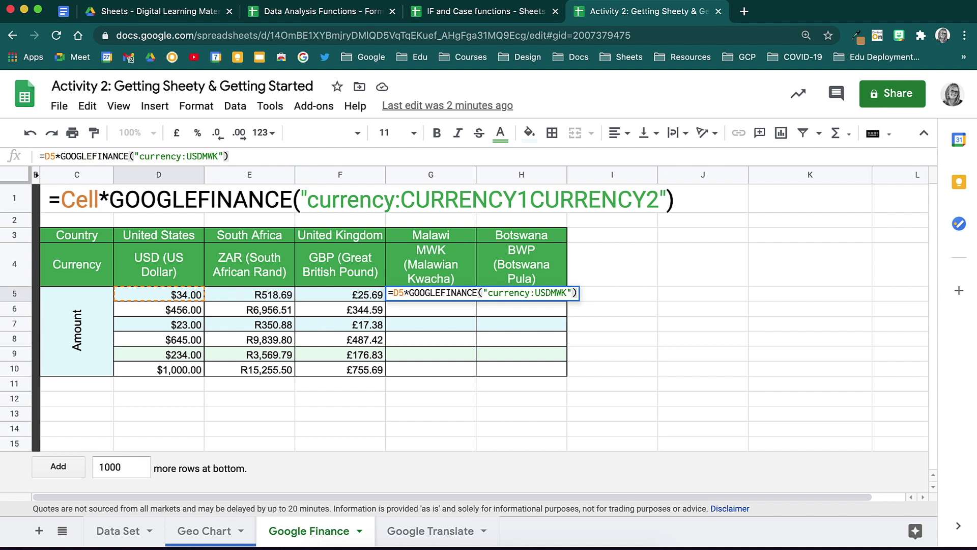
pyautogui.press('Return')
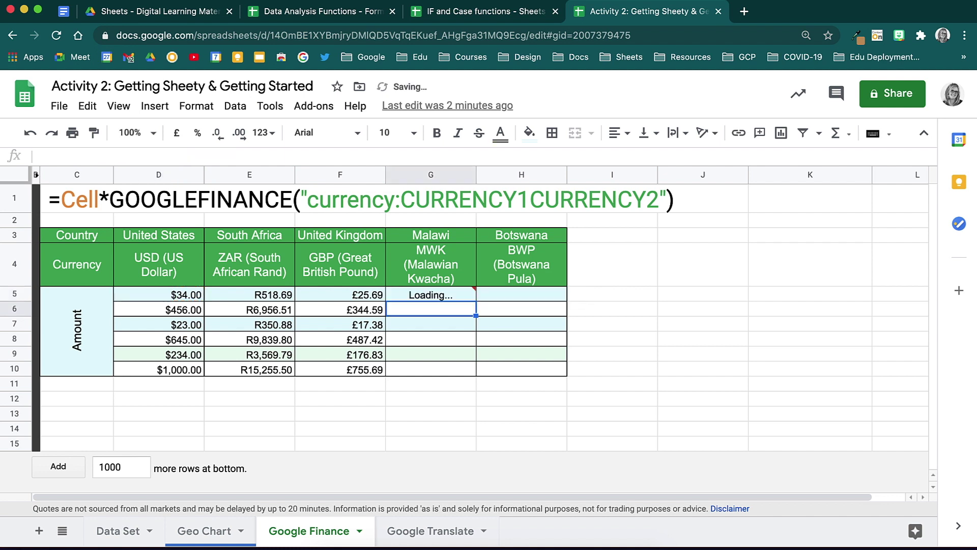
# - Copy the G5 conversion formula down to G10 and select G5:G10
pyautogui.click(459, 294)
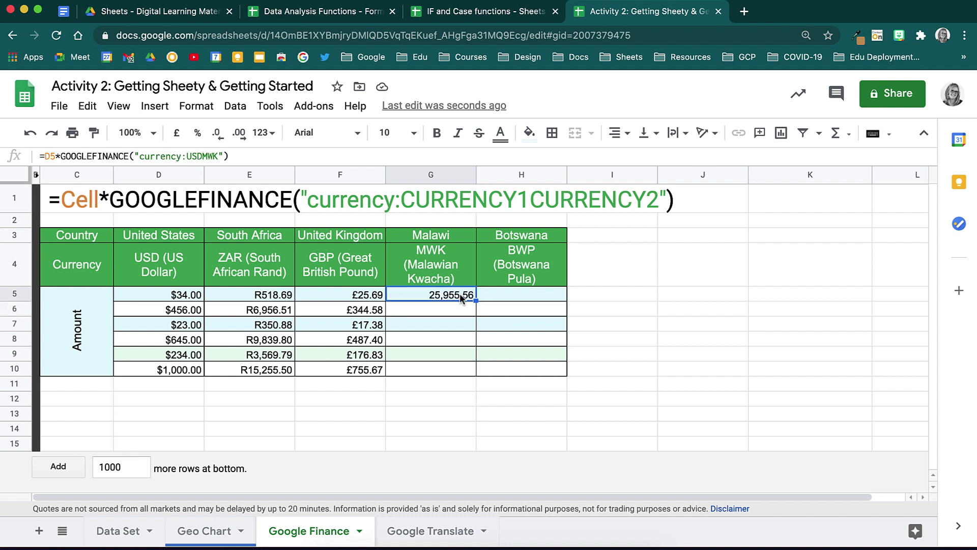
pyautogui.doubleClick(476, 300)
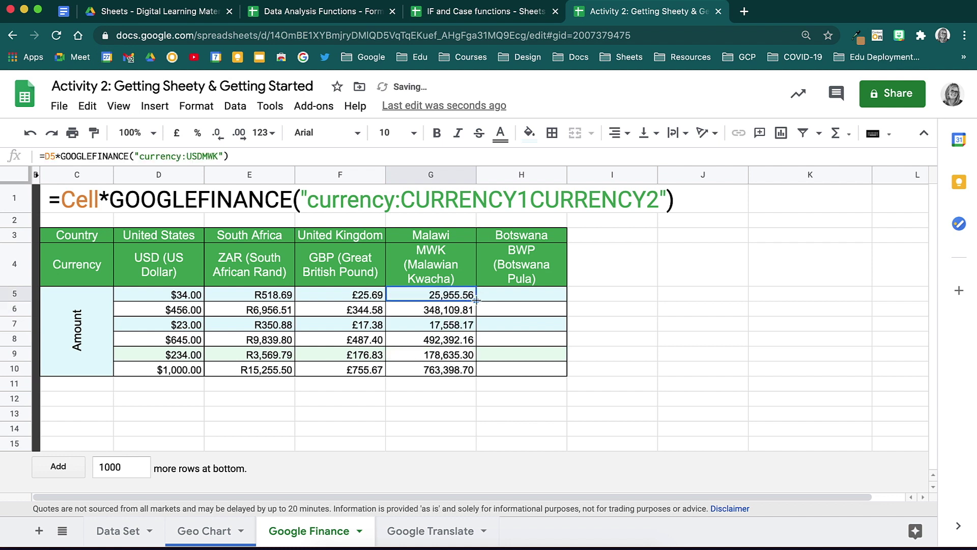
pyautogui.moveTo(451, 300); pyautogui.dragTo(452, 372)
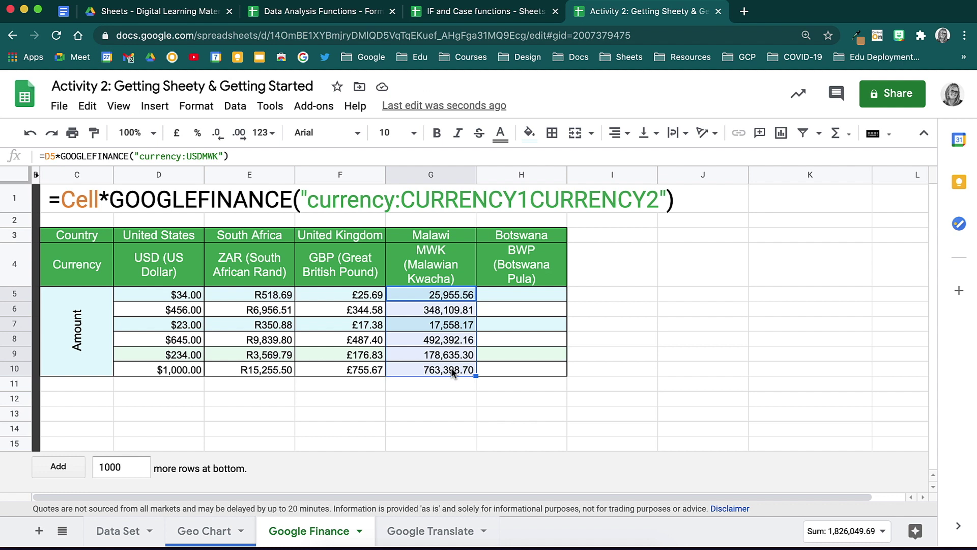
# - Apply the Malawian Kwacha currency format to G5:G10 via More currencies
pyautogui.click(196, 110)
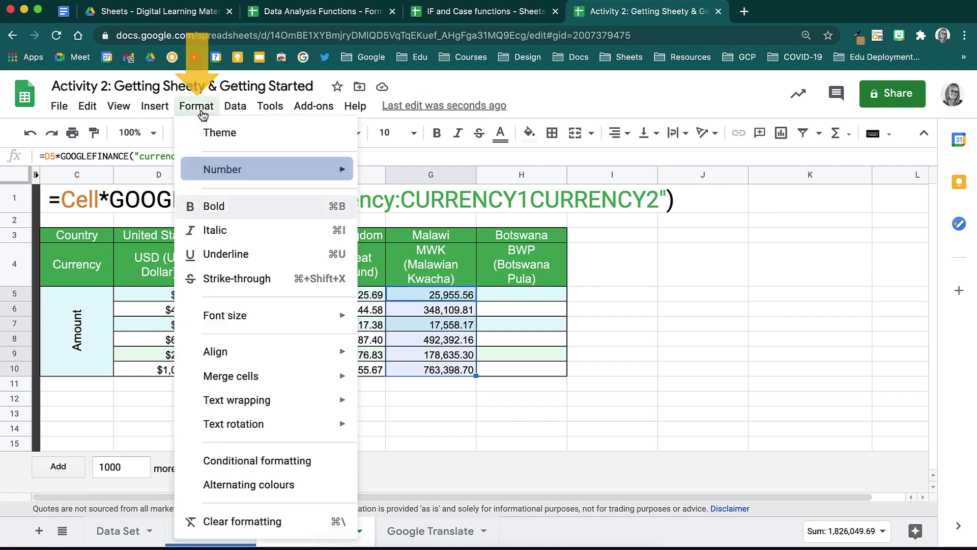
pyautogui.moveTo(345, 189)
pyautogui.moveTo(422, 527)
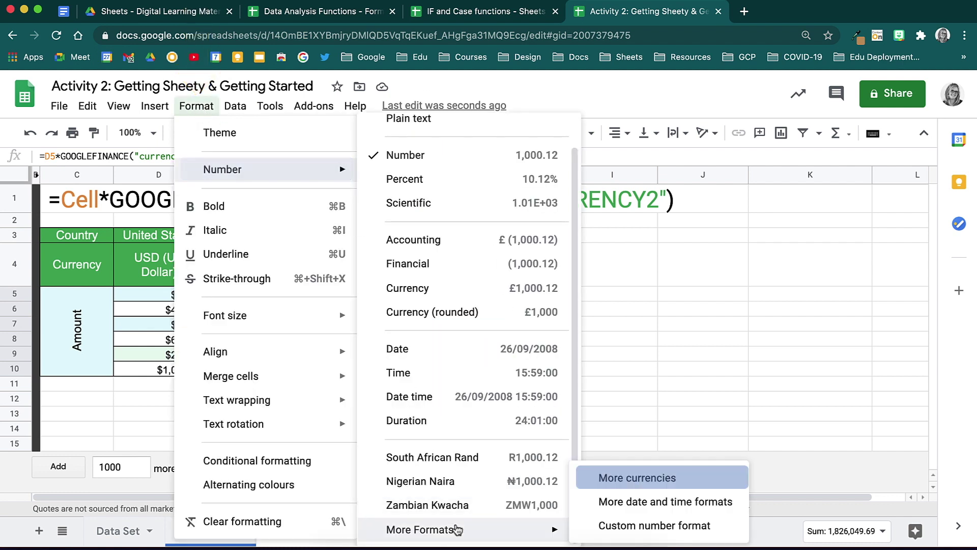
pyautogui.click(657, 476)
pyautogui.click(392, 166)
pyautogui.press('BackSpace')
pyautogui.write('malawi')
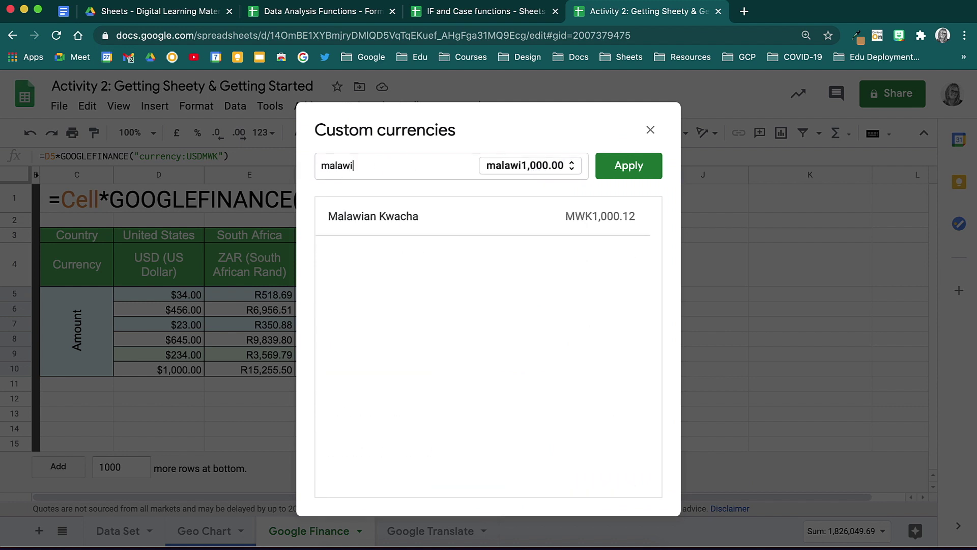
pyautogui.click(391, 215)
pyautogui.click(650, 175)
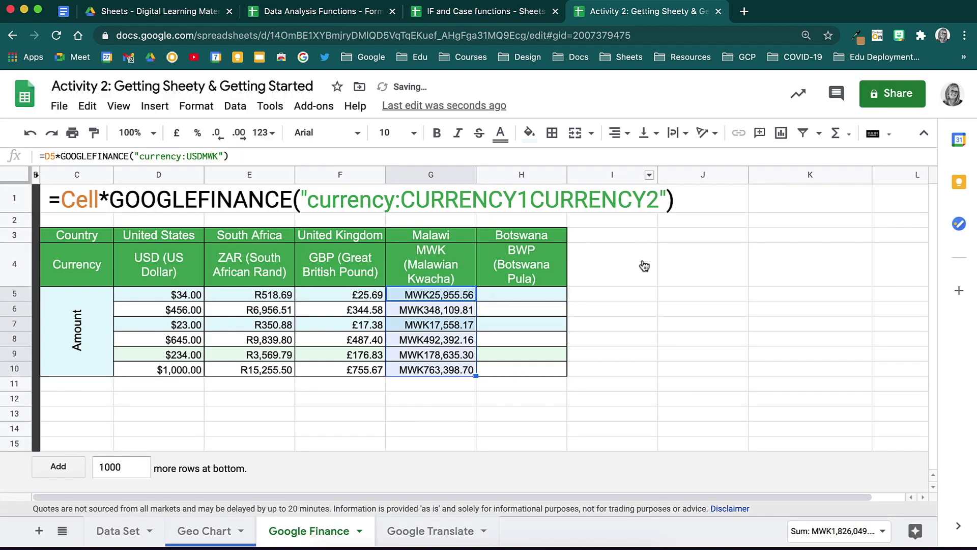
pyautogui.click(637, 353)
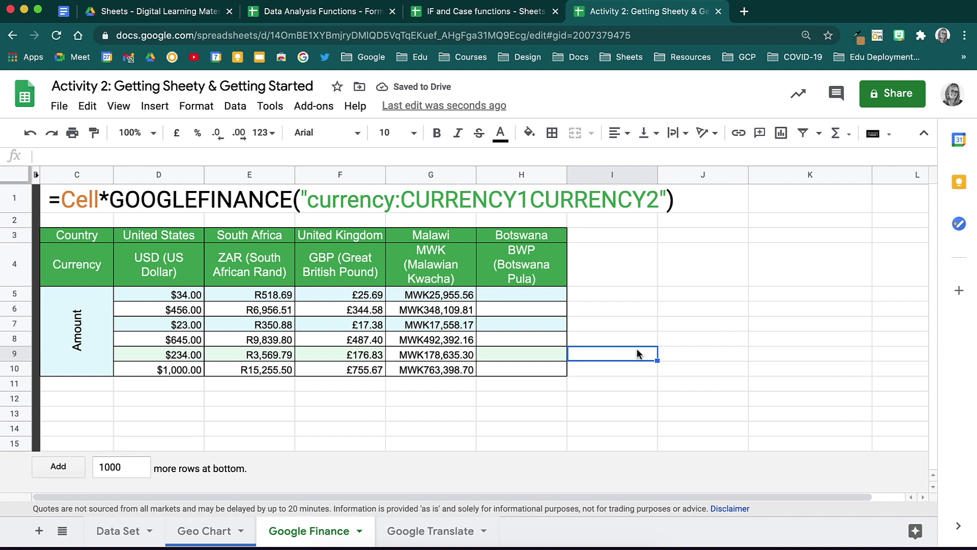